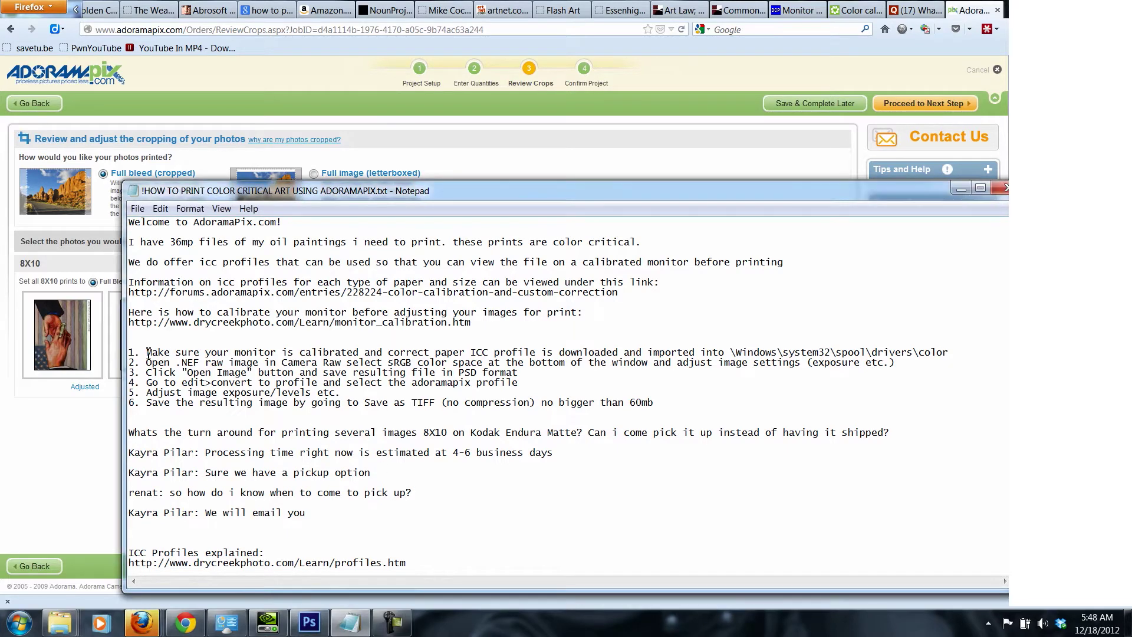
Highlight the step 'Make sure your monitor is calibrated' in the Notepad printing instructions
left_click_drag(147, 353, 382, 357)
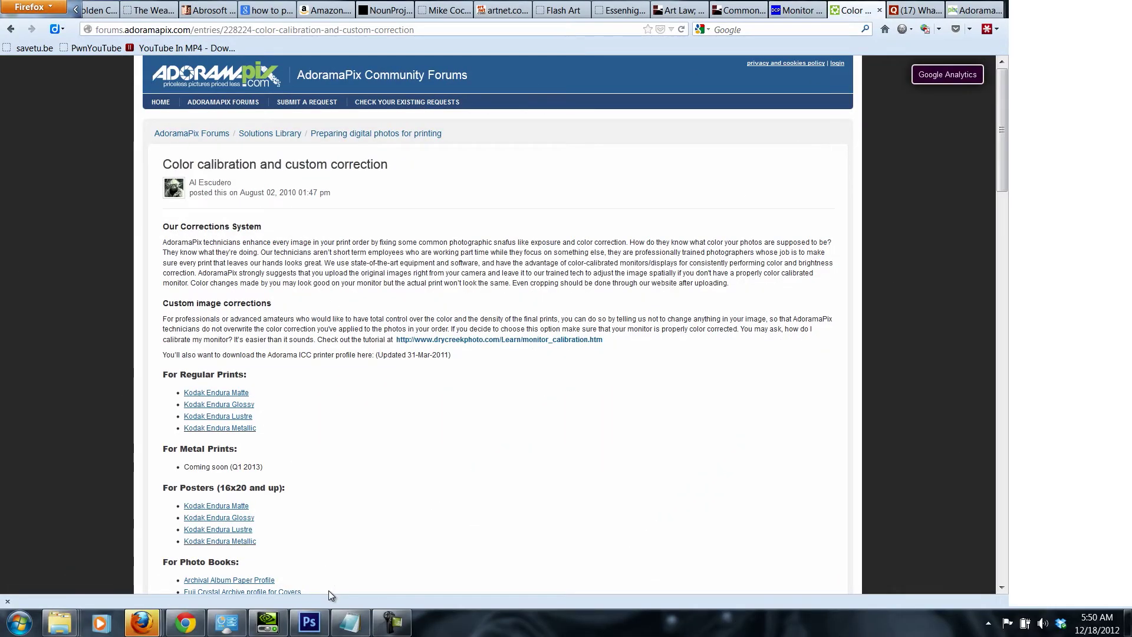
left_click(233, 625)
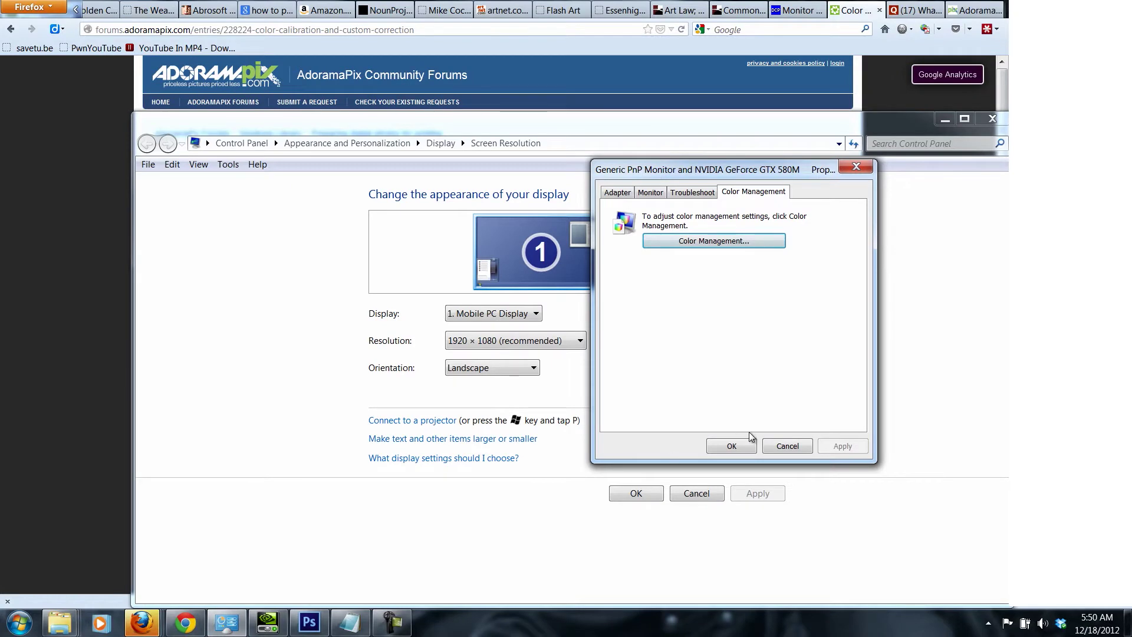
Launch Calibrate display via Screen Resolution's Advanced settings, Color Management, Advanced tab
left_click(731, 446)
left_click(19, 623)
type("SCREE")
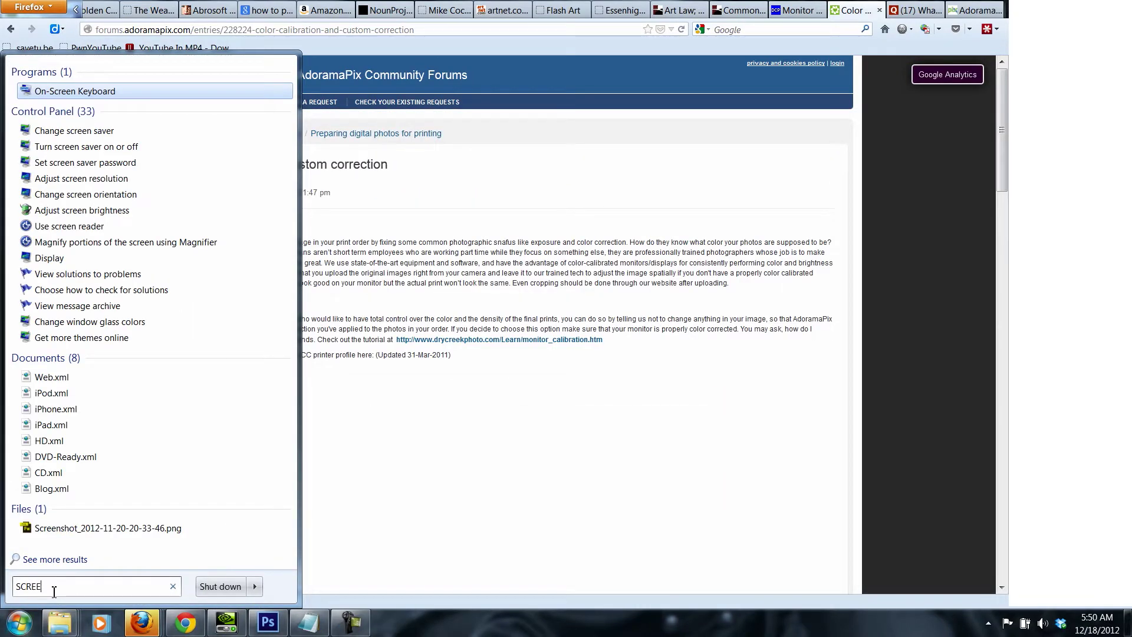
left_click(84, 180)
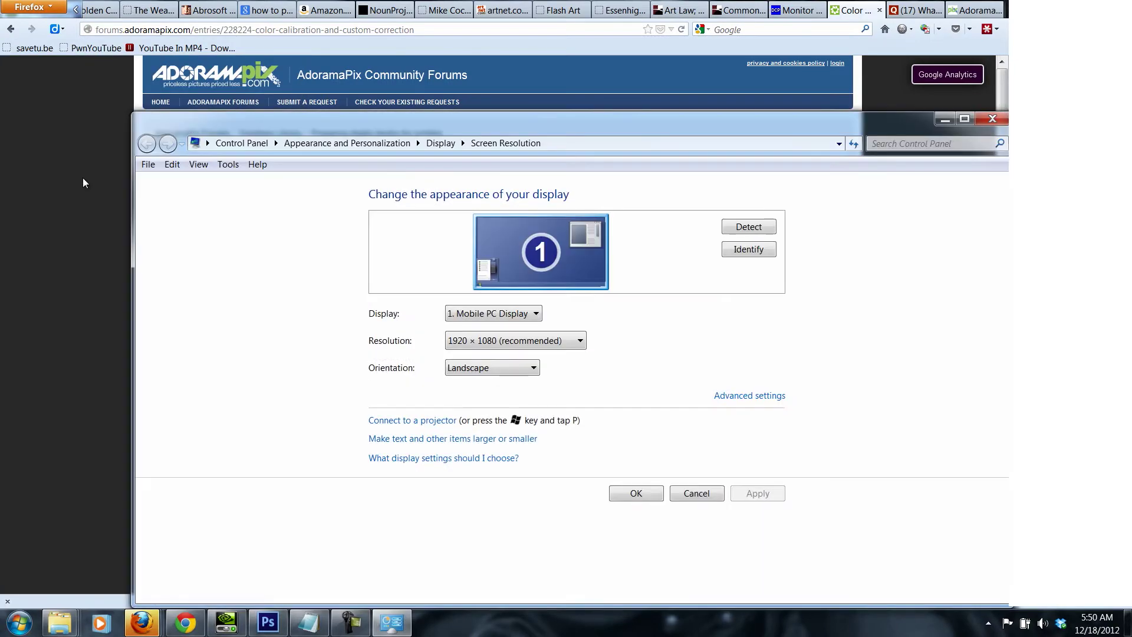
left_click(750, 396)
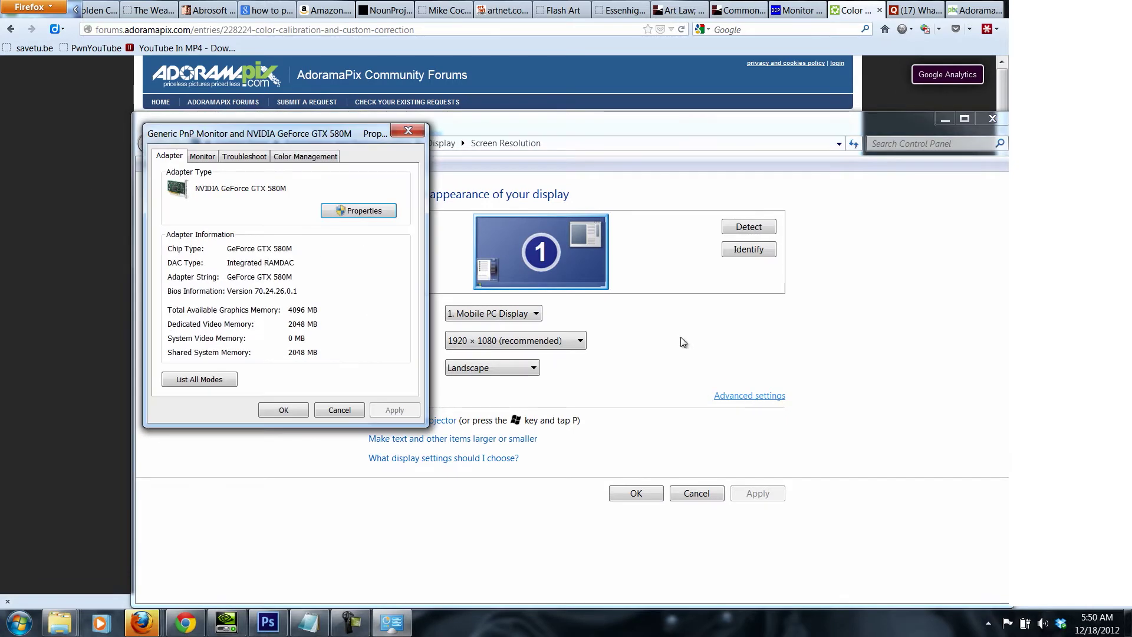
left_click(310, 158)
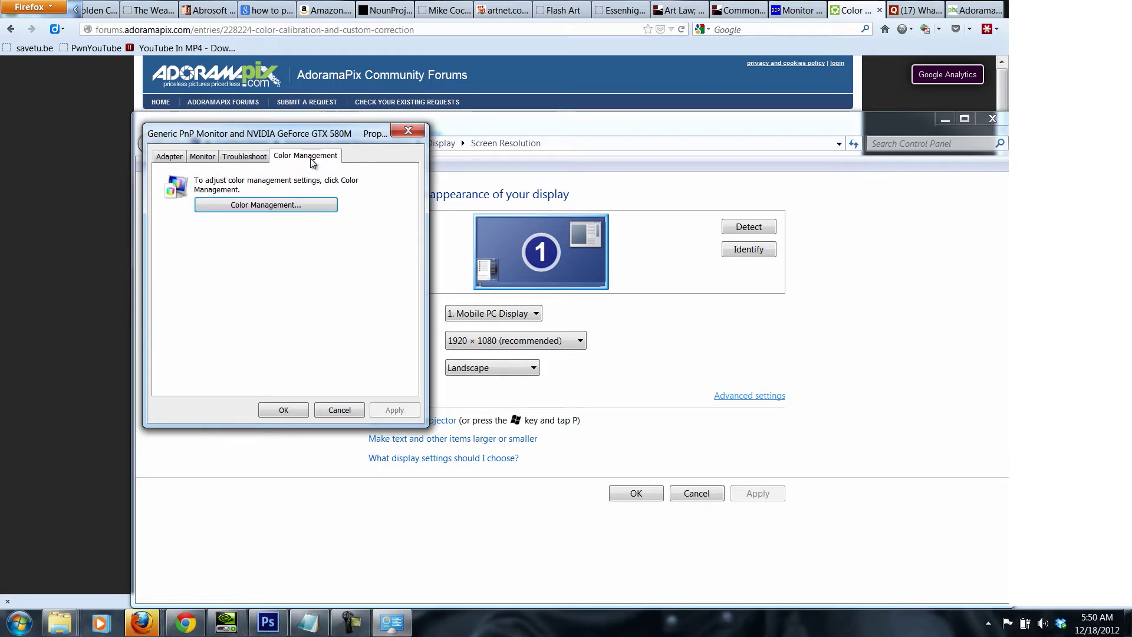
left_click(263, 206)
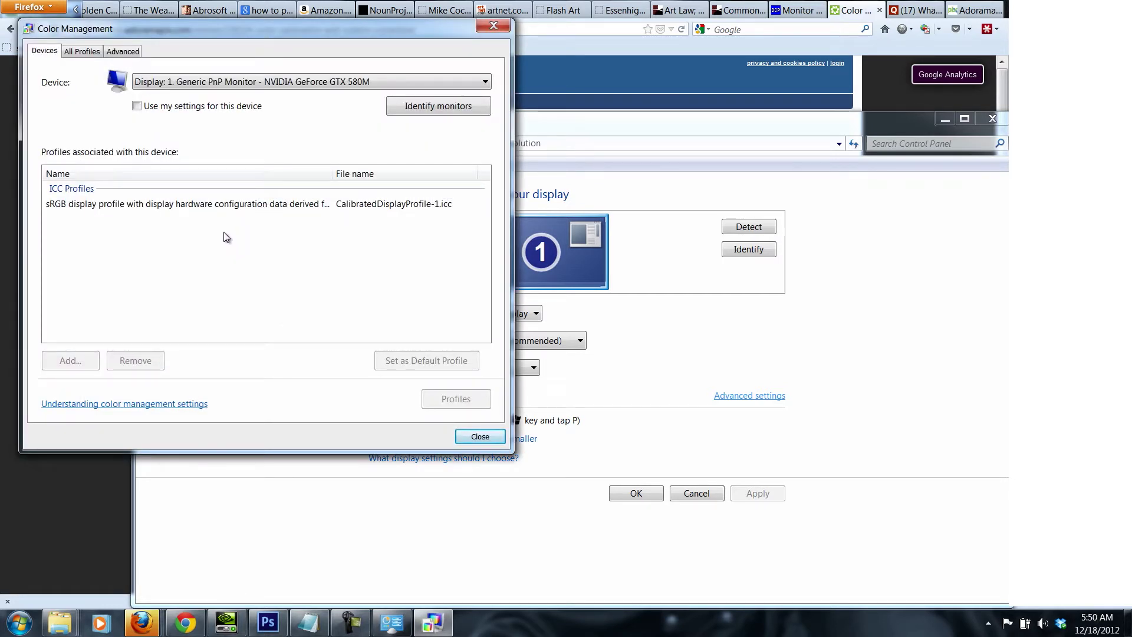
left_click(123, 53)
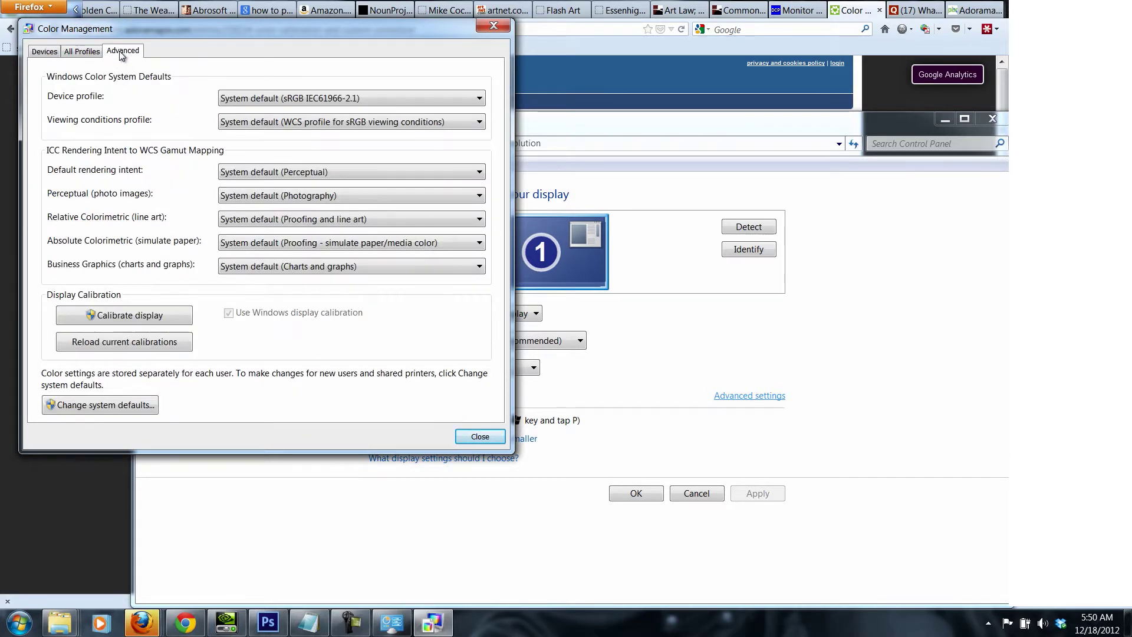
left_click(134, 318)
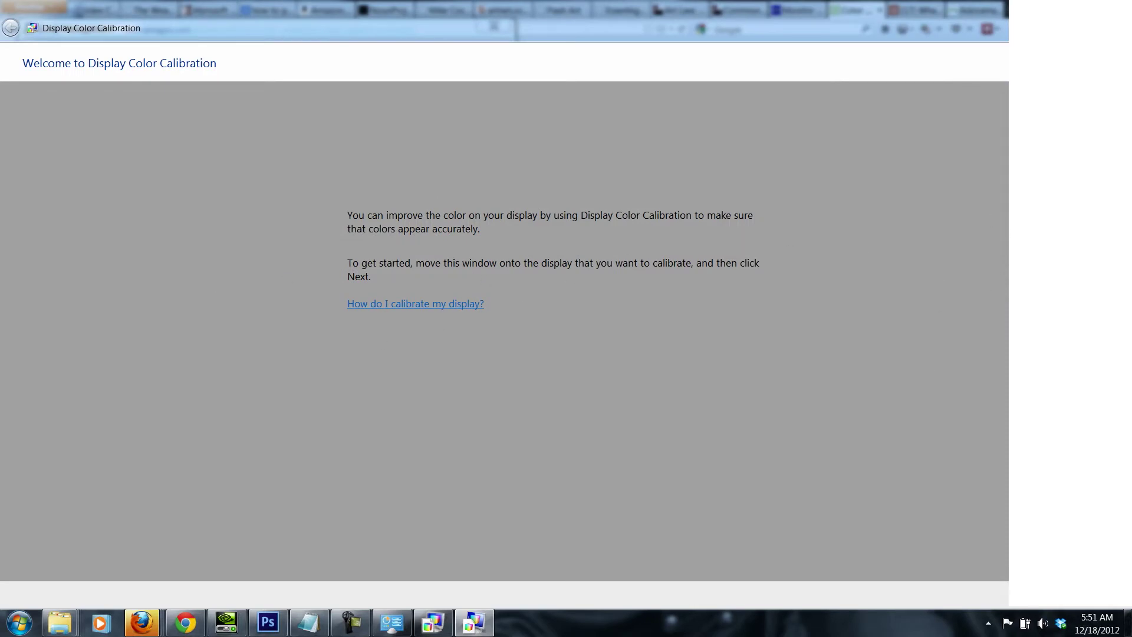
Restore the full-screen calibration wizard to a window, move it right and enlarge it
double_click(306, 12)
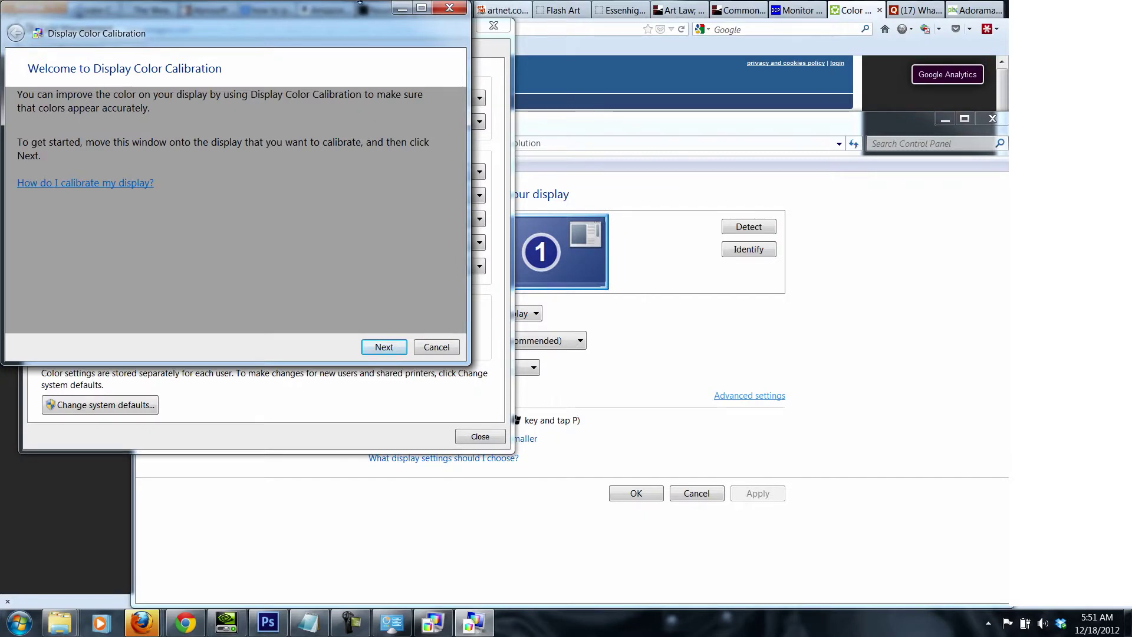
left_click_drag(305, 12, 811, 49)
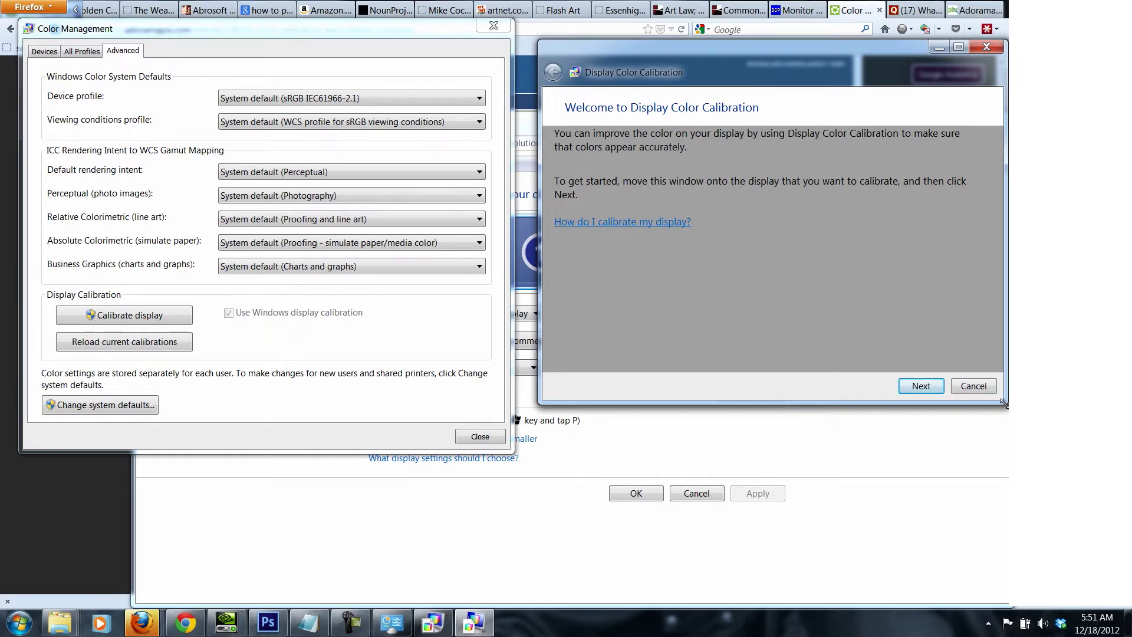
left_click_drag(1004, 404, 1091, 439)
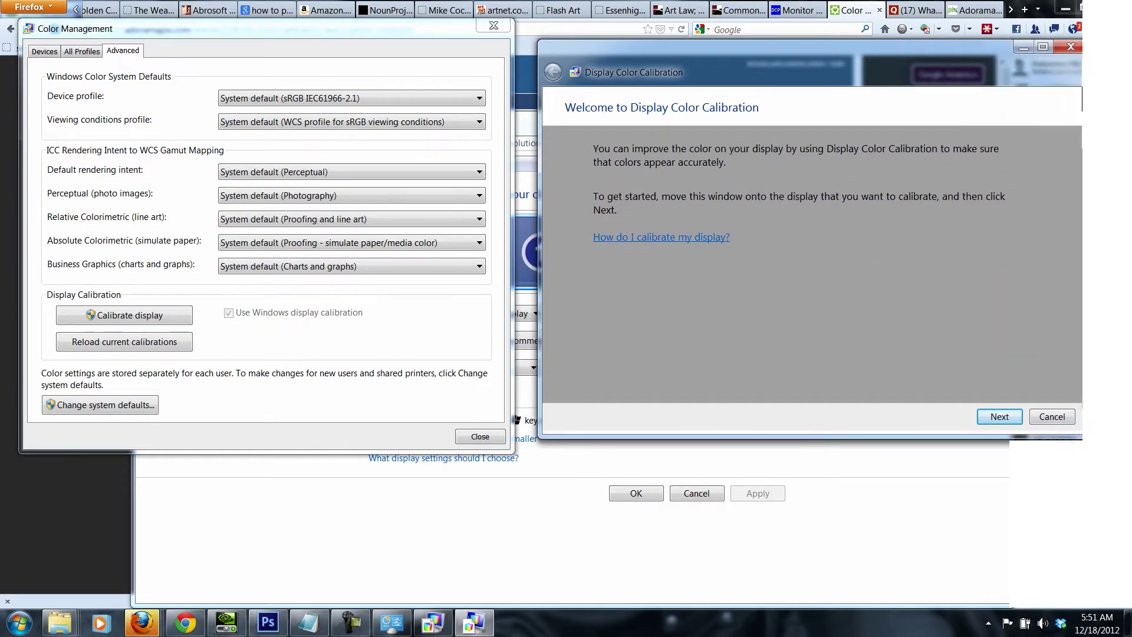
left_click(434, 626)
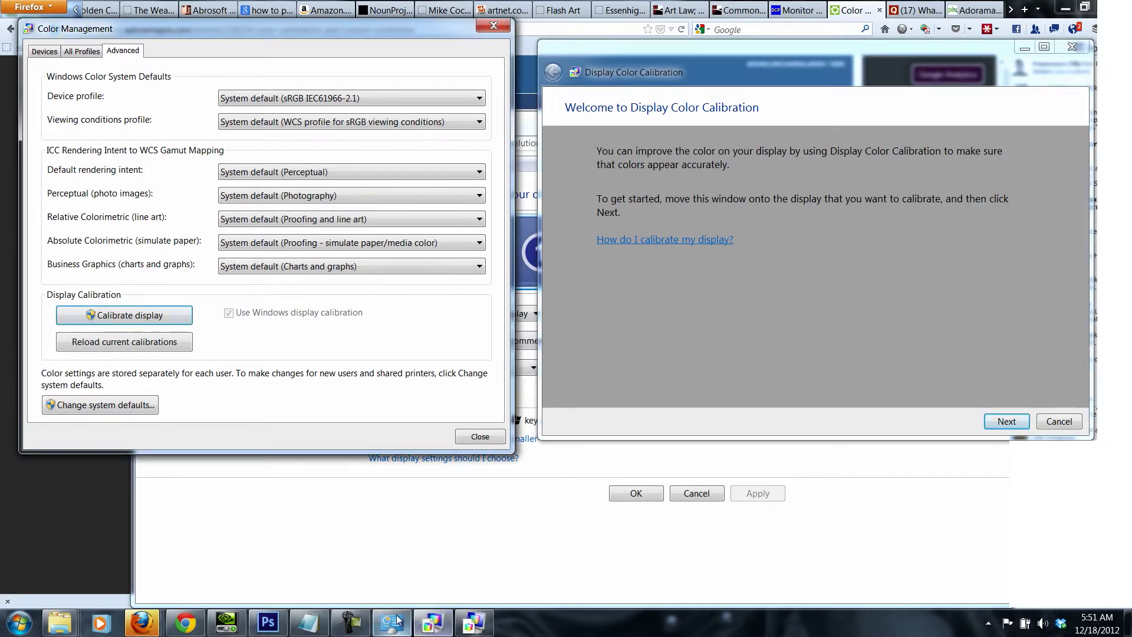
Close the NVIDIA desktop color settings, keeping the calibration wizard and Color Management visible
left_click(238, 624)
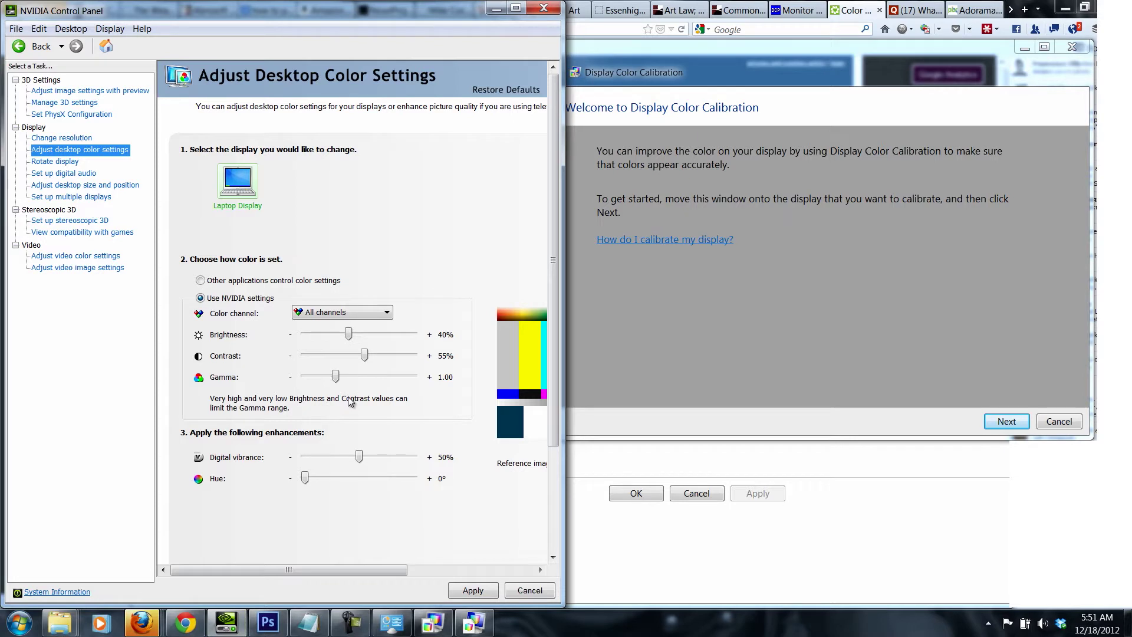
left_click(743, 321)
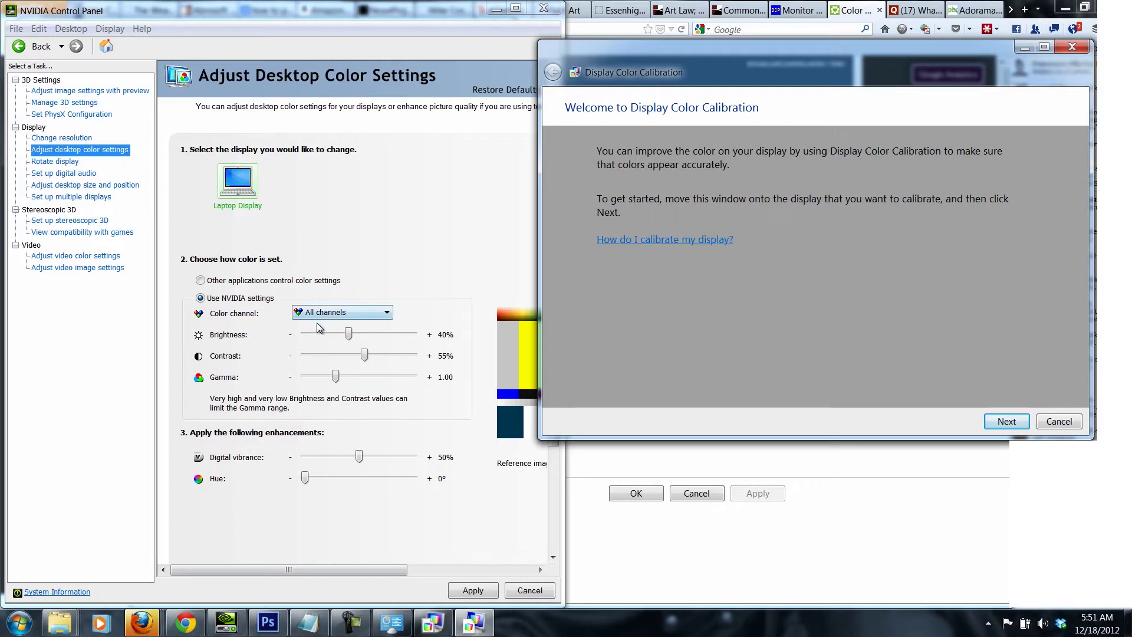
left_click(307, 357)
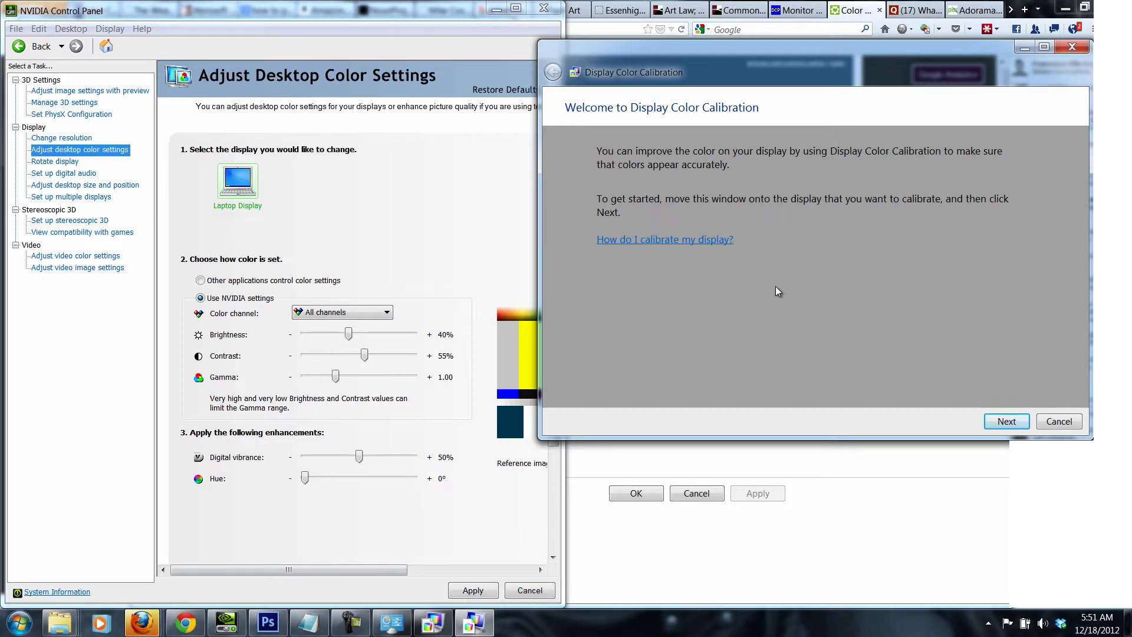
left_click(543, 8)
Reopen NVIDIA Adjust Desktop Color Settings from the tray: brightness 40%, contrast 55%, gamma 1.00
left_click(988, 623)
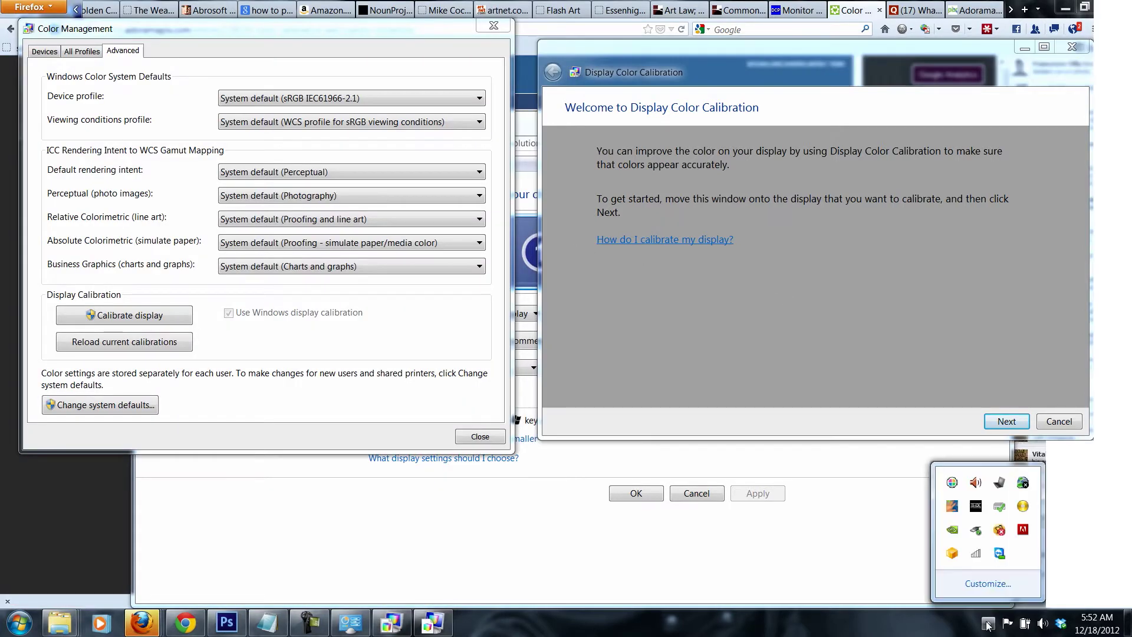
double_click(953, 531)
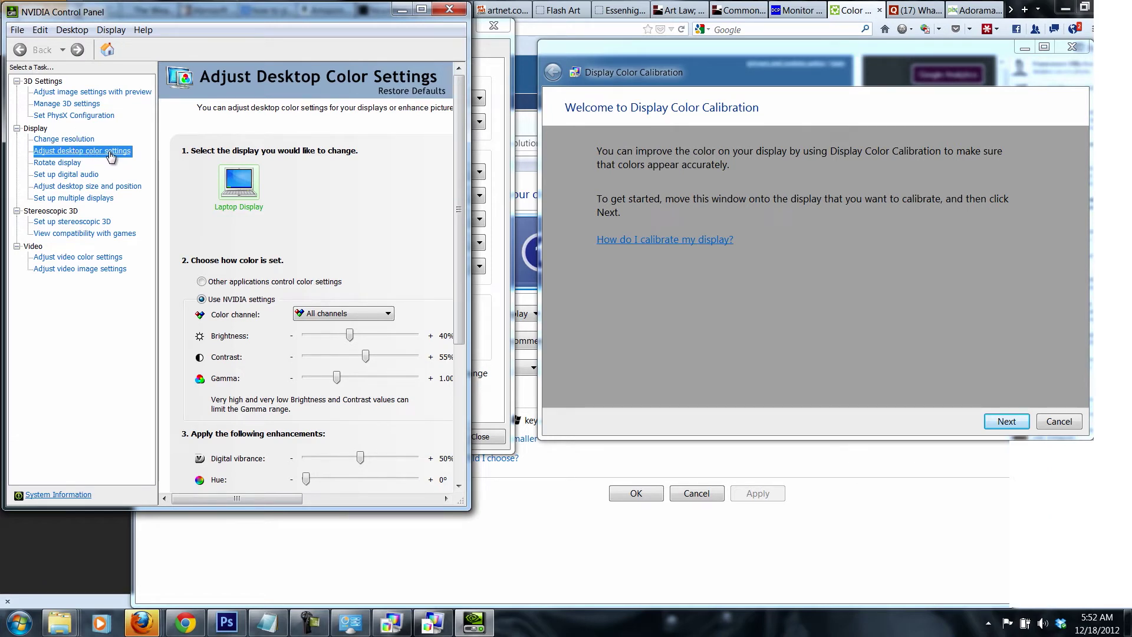
left_click(111, 155)
left_click(785, 238)
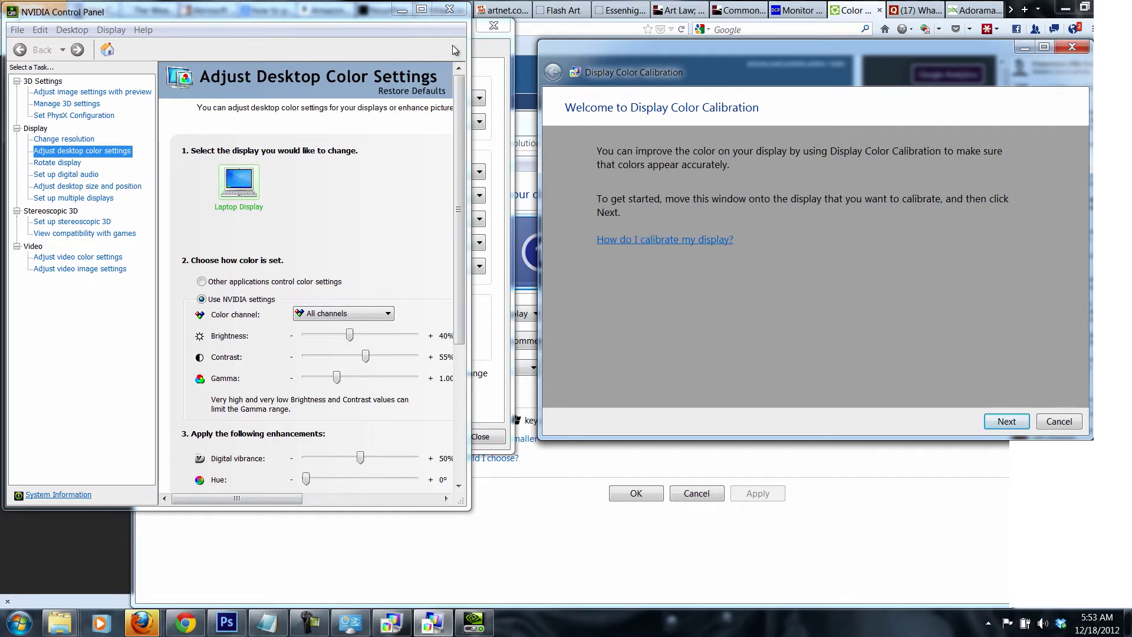
Shift the NVIDIA Control Panel window slightly down and to the right
left_click_drag(363, 16, 379, 37)
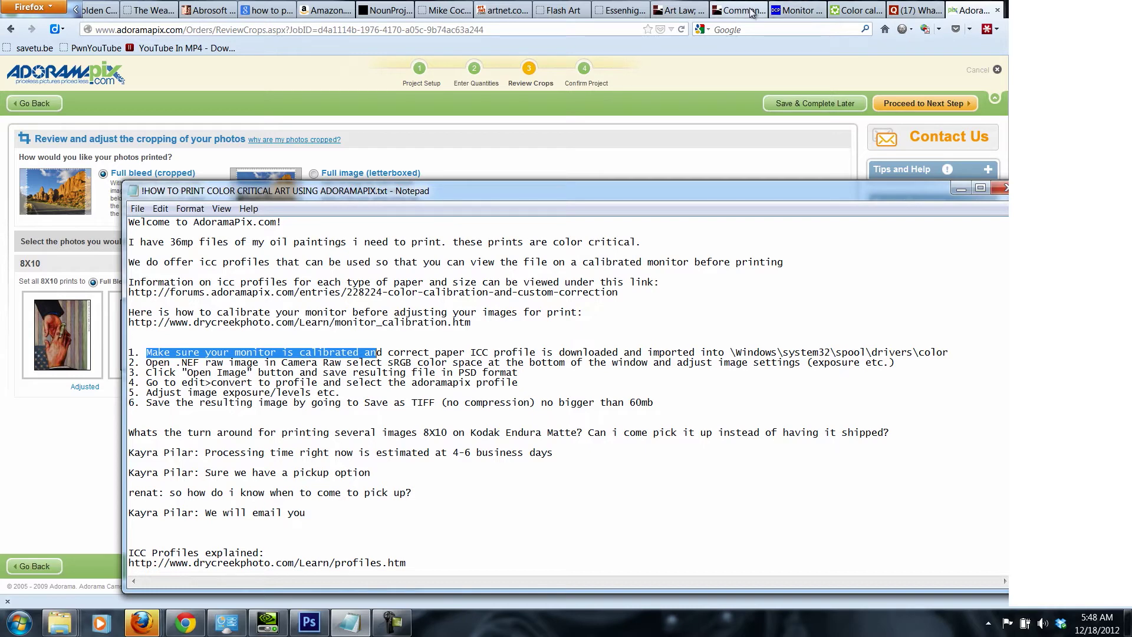
From the AdoramaPix color calibration forum page, download the Kodak Endura Matte profile adoramapix_standard_matte_0311.icc
left_click(800, 11)
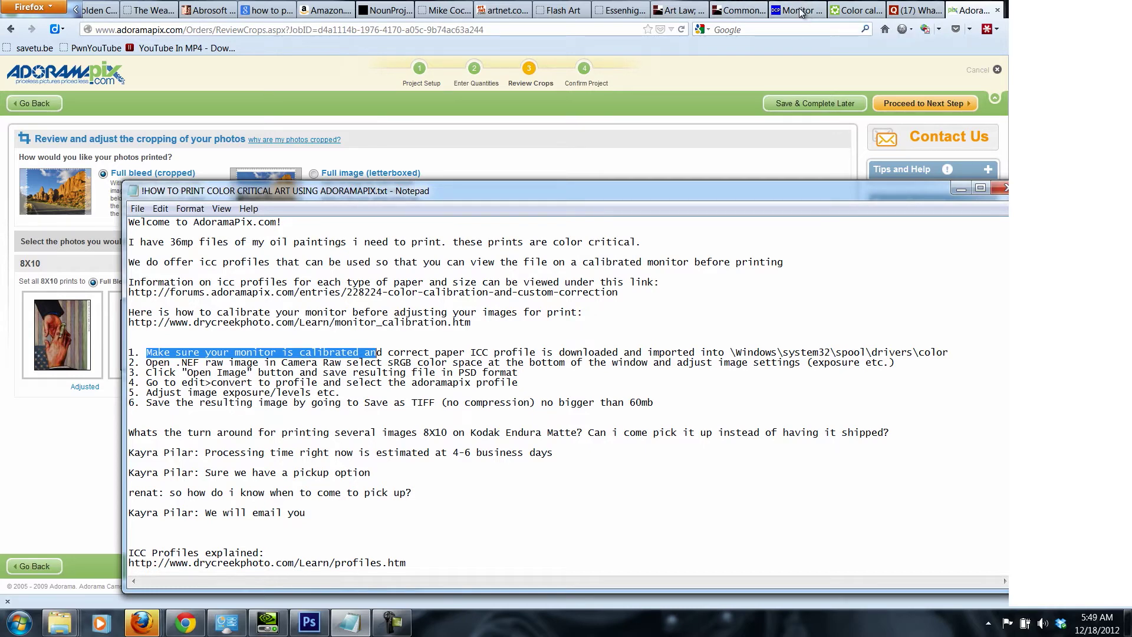
left_click(855, 10)
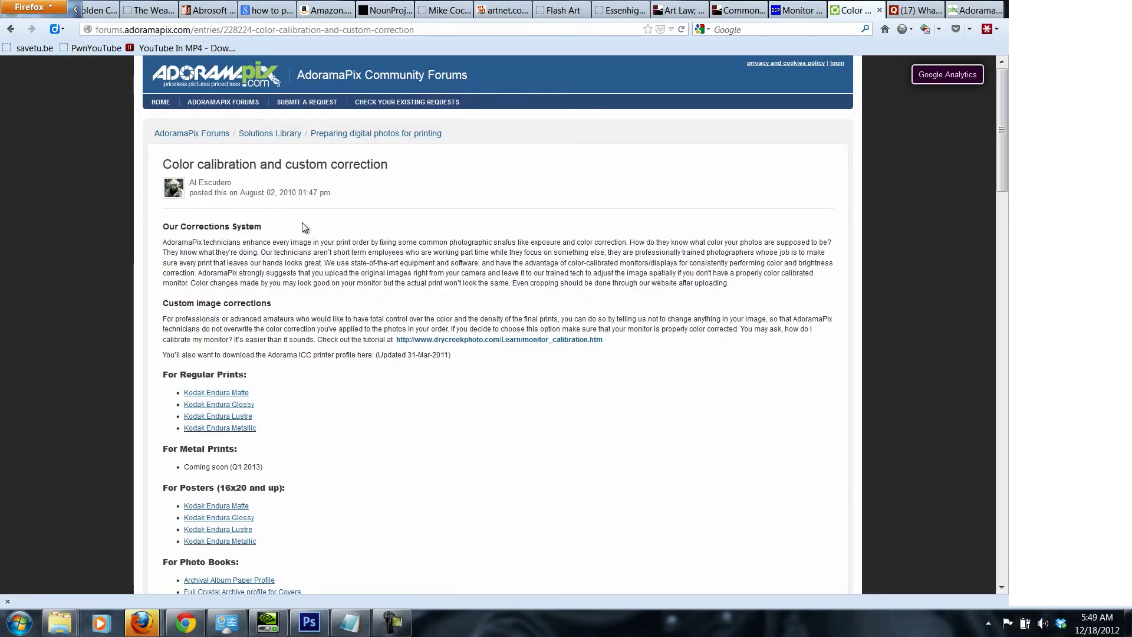
left_click(307, 33)
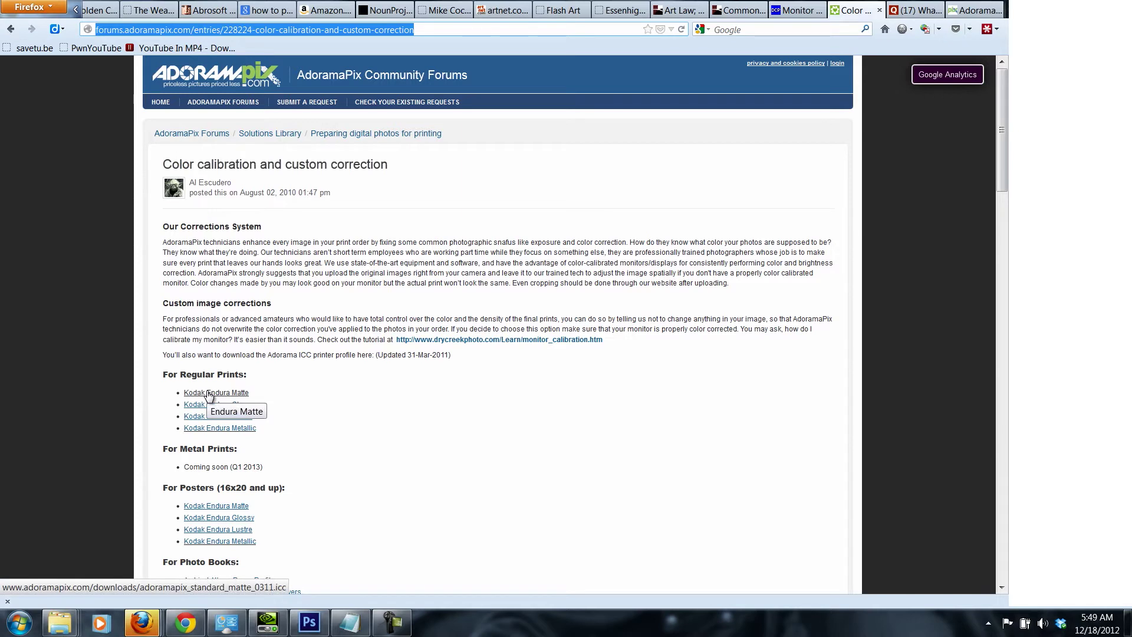
left_click(209, 394)
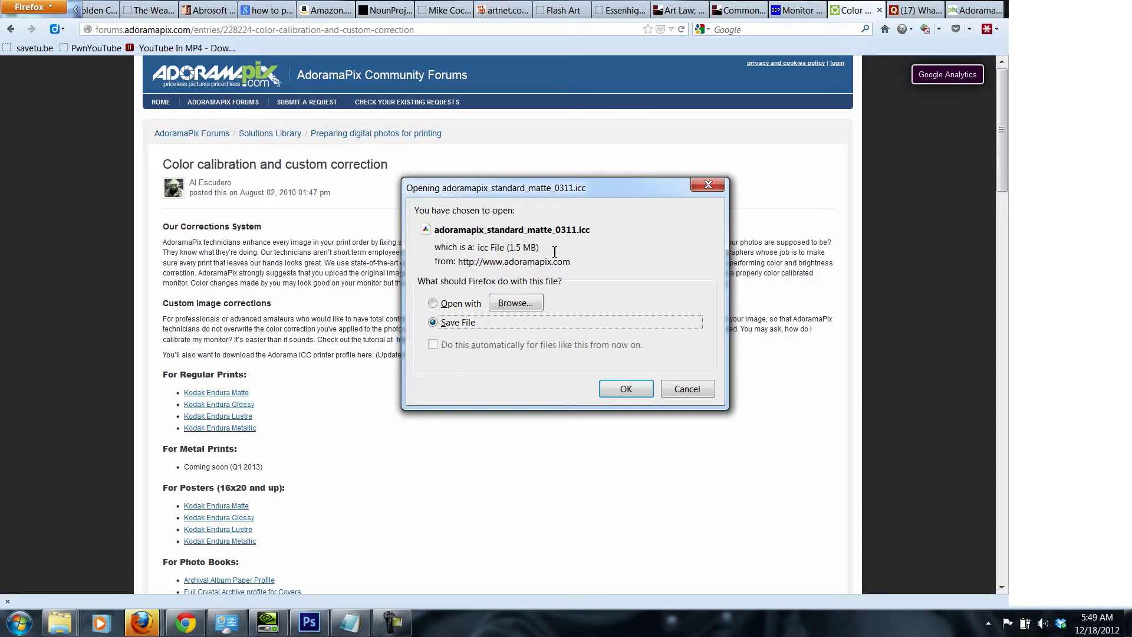
Save adoramapix_standard_matte_0311.icc into Windows\System32\spool\drivers\color
left_click(621, 389)
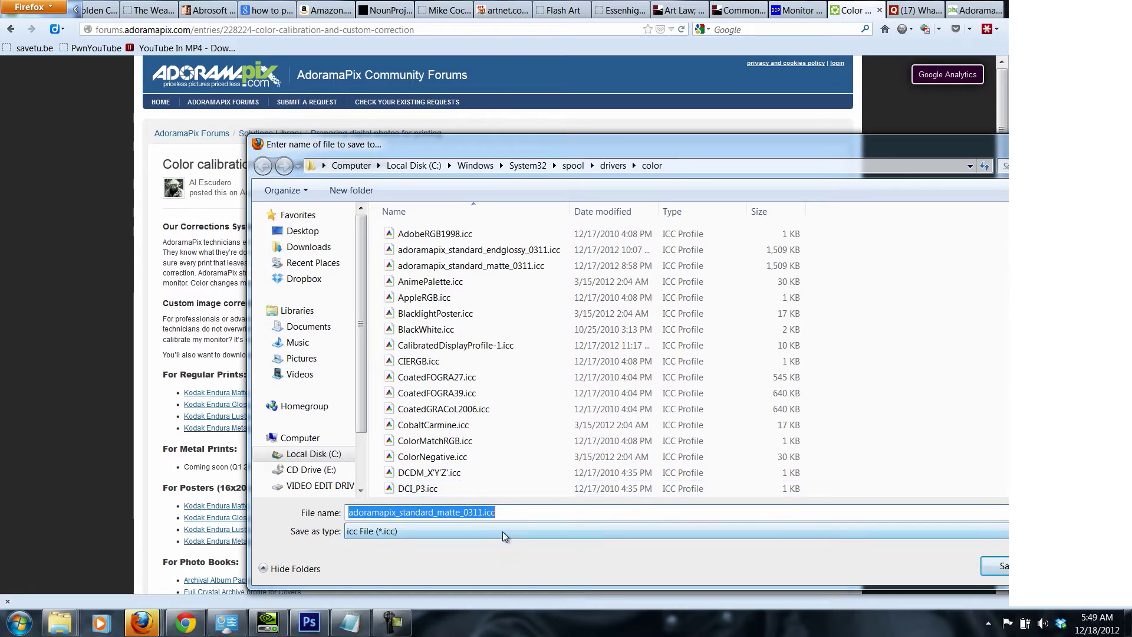
key("Return")
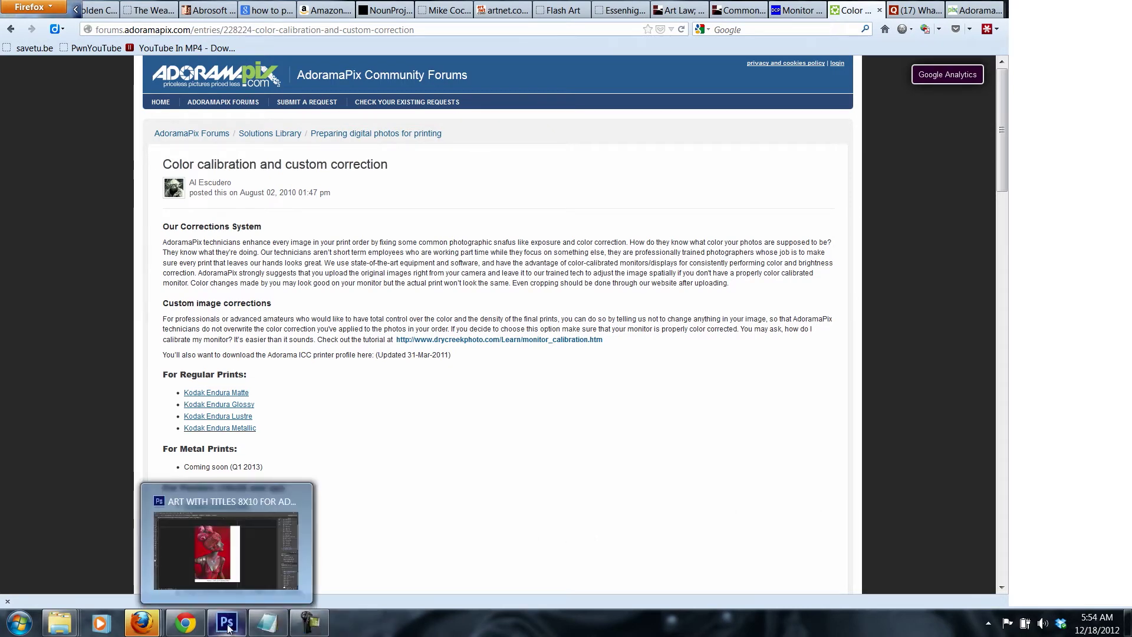
left_click(230, 543)
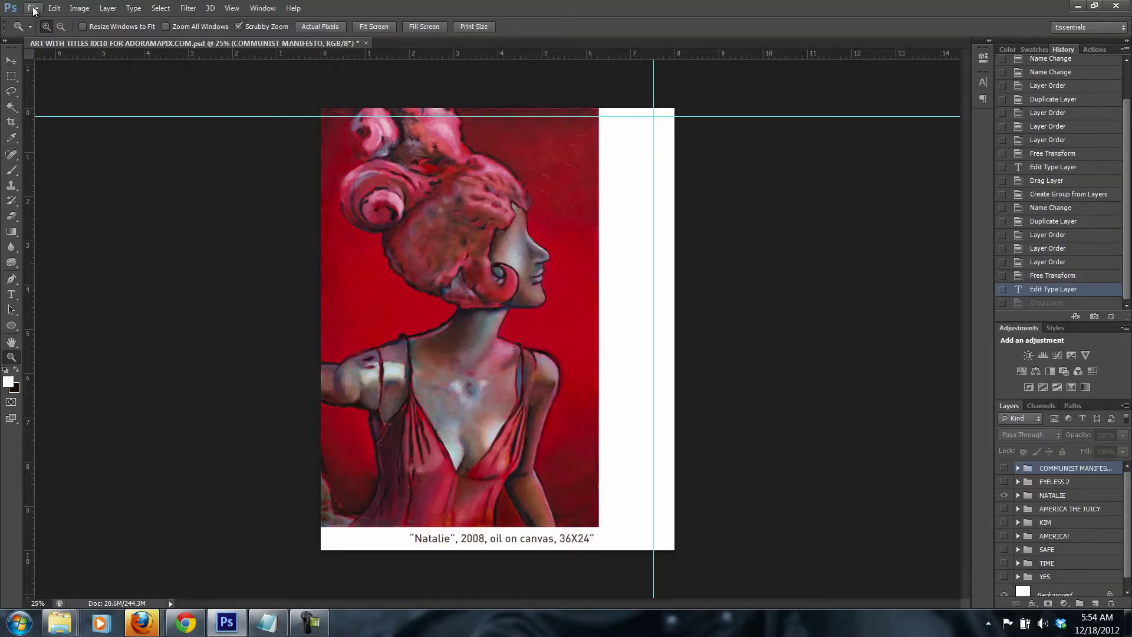
Create a new 8 x 10 inch, 300 ppi document starting from the U.S. Paper preset
left_click(33, 9)
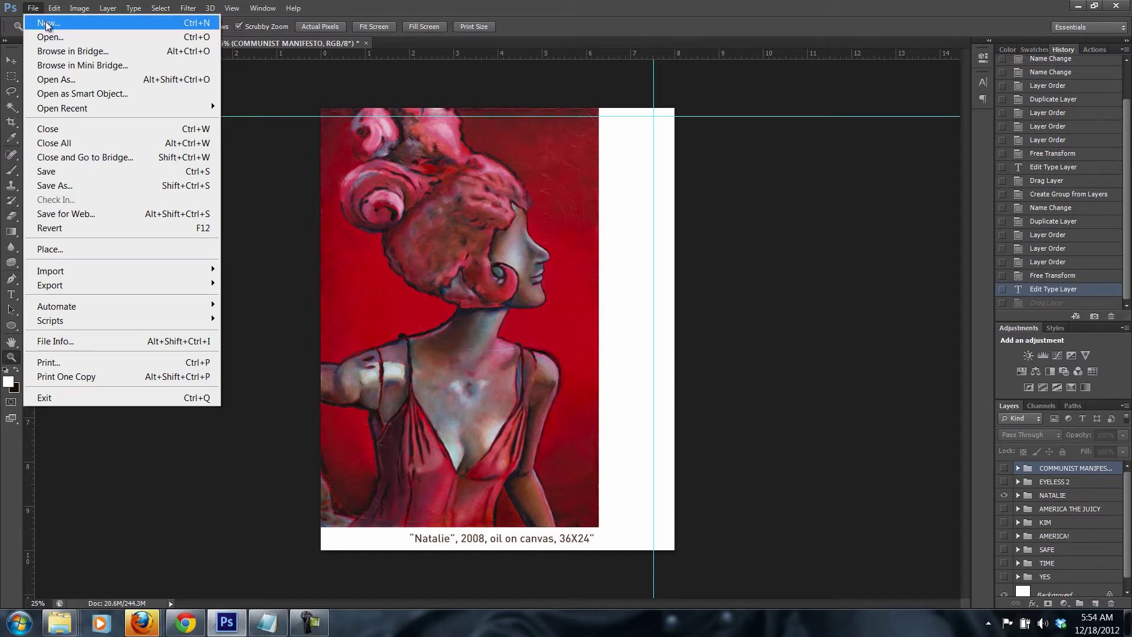
left_click(47, 24)
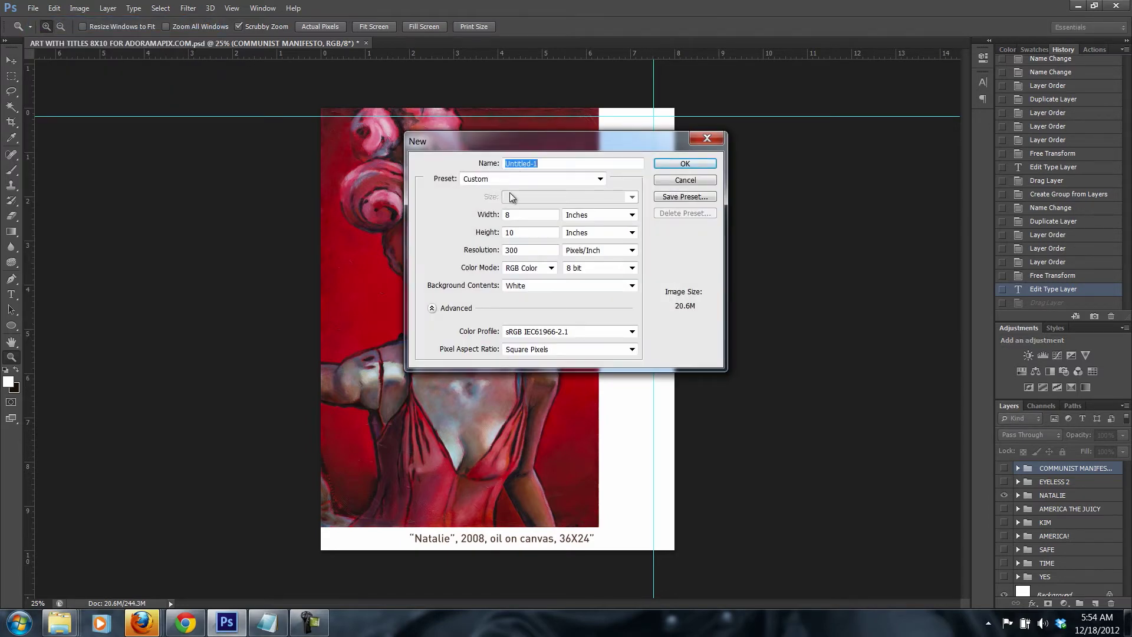
left_click(550, 178)
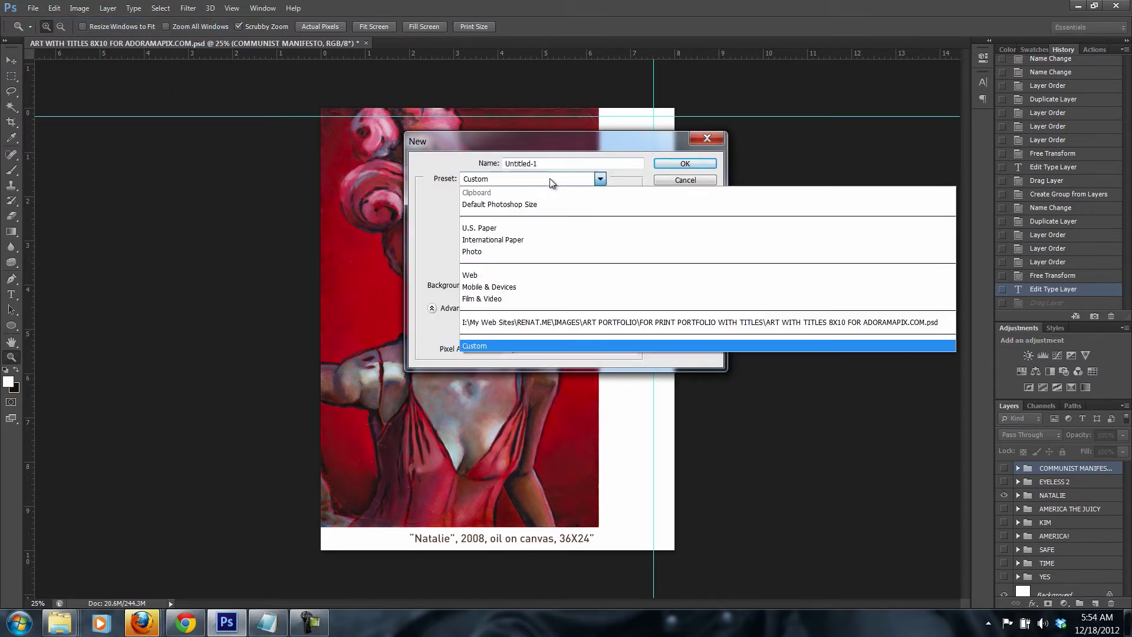
left_click(512, 228)
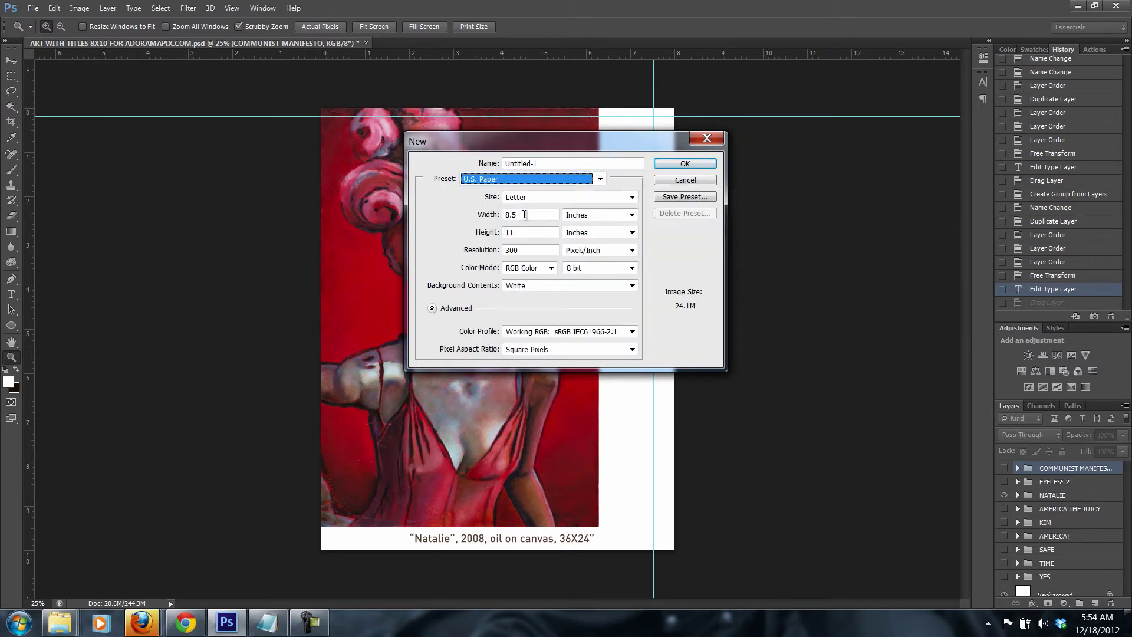
left_click(524, 215)
key("BackSpace")
key("BackSpace")
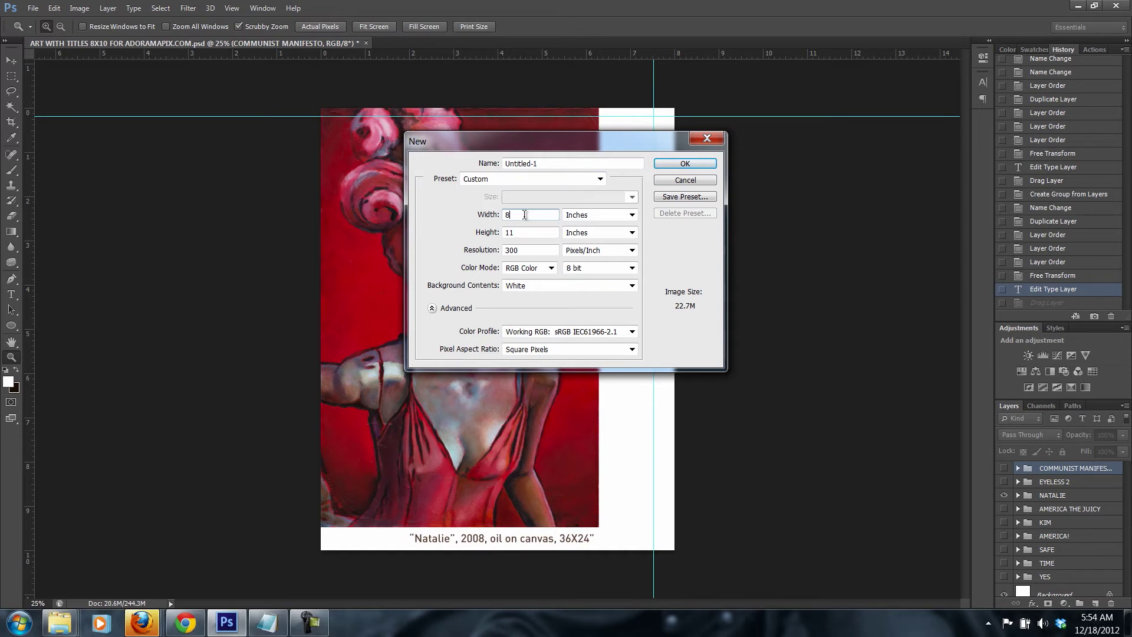
left_click(524, 233)
key("BackSpace")
type("0")
left_click(686, 164)
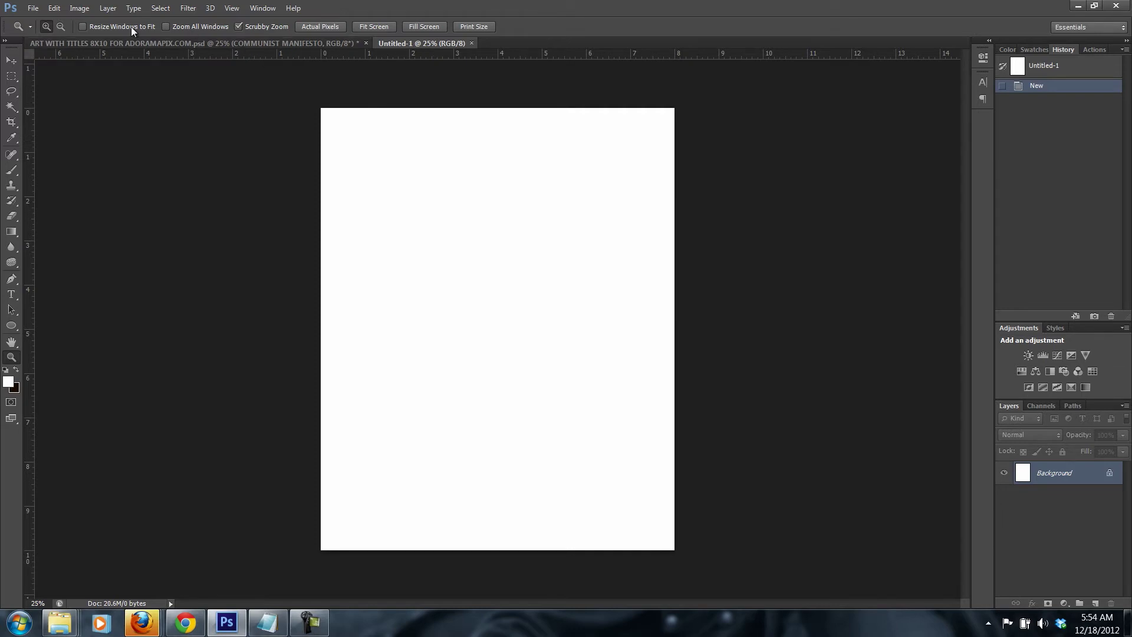
key("alt+Tab")
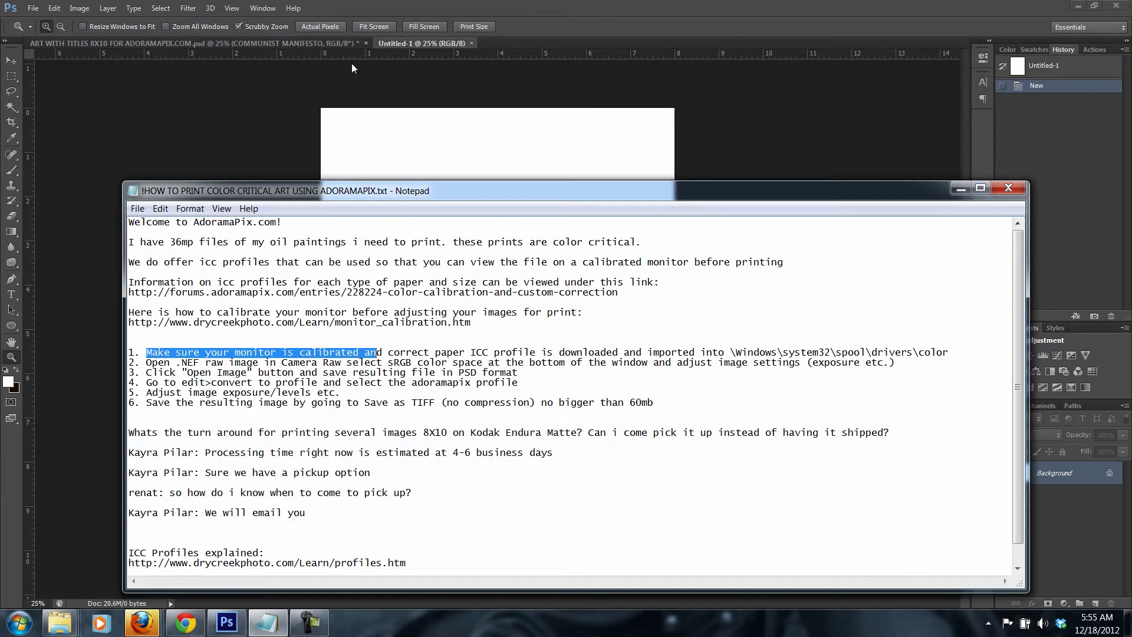
Return to the blank Untitled-1 document in Photoshop and open the Edit menu
left_click(398, 44)
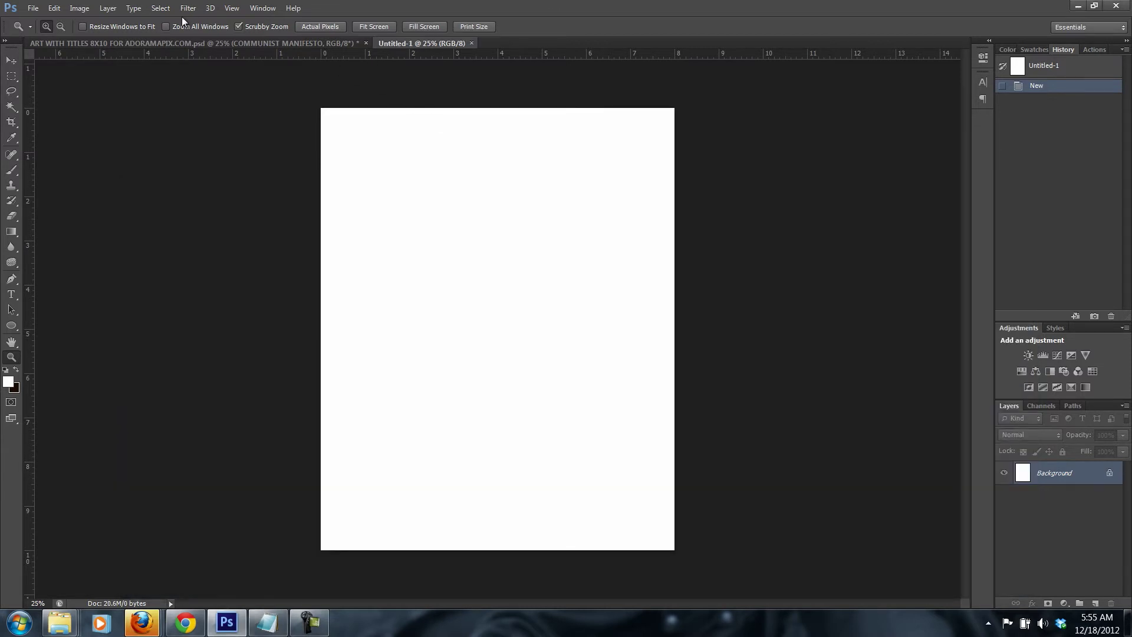
left_click(54, 10)
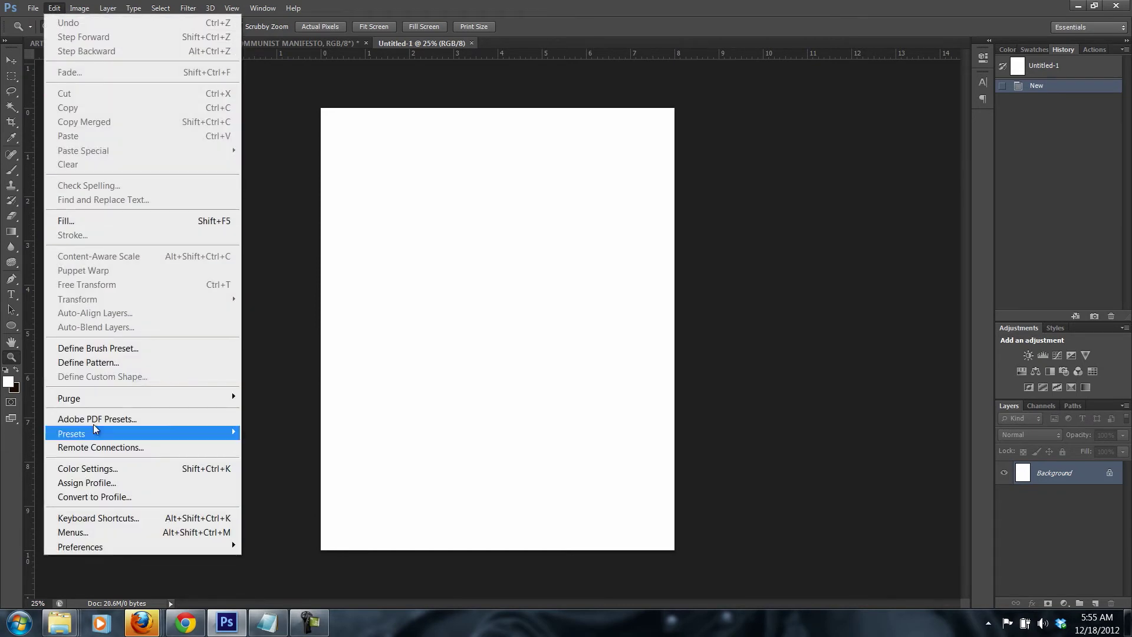
Convert Untitled-1 to the adoramapix_standard_matte_0311 destination profile
left_click(113, 497)
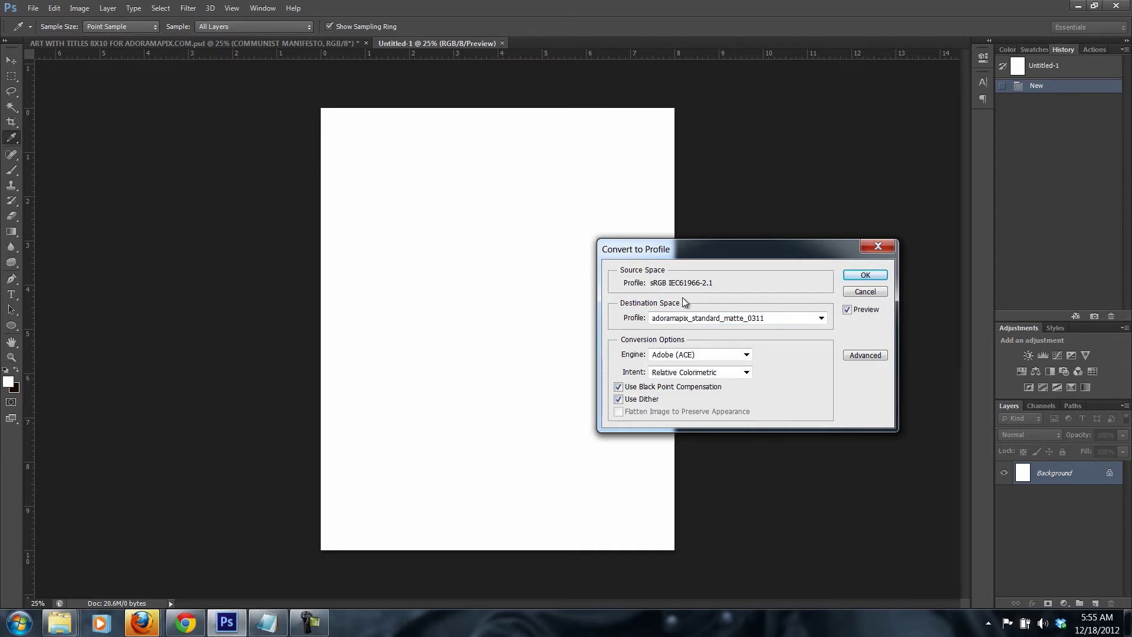
left_click(727, 317)
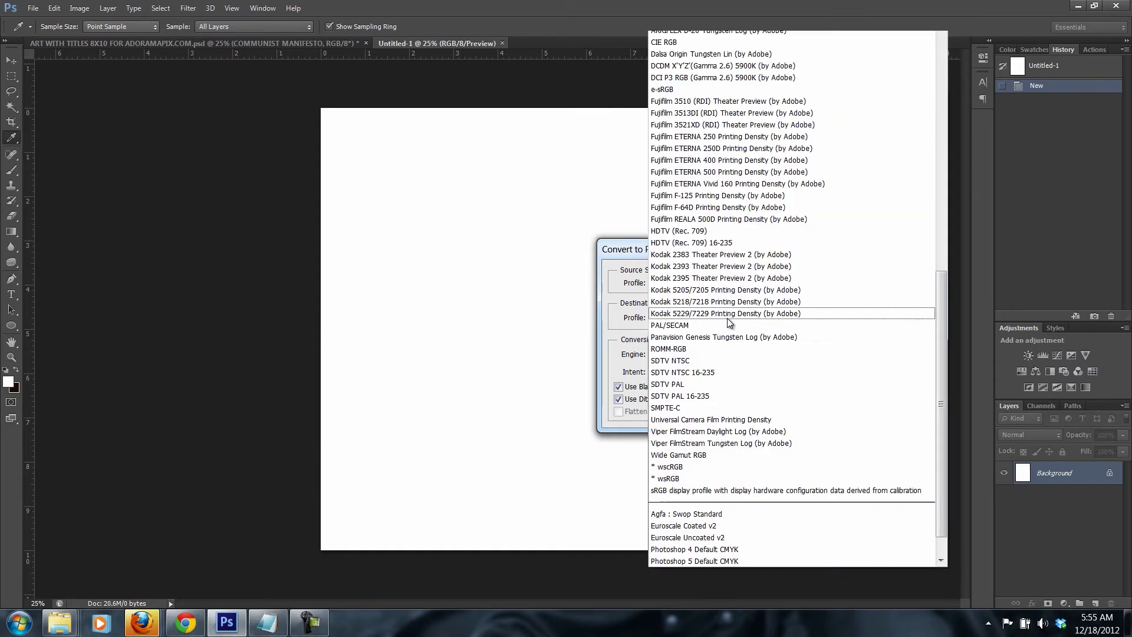
key("Escape")
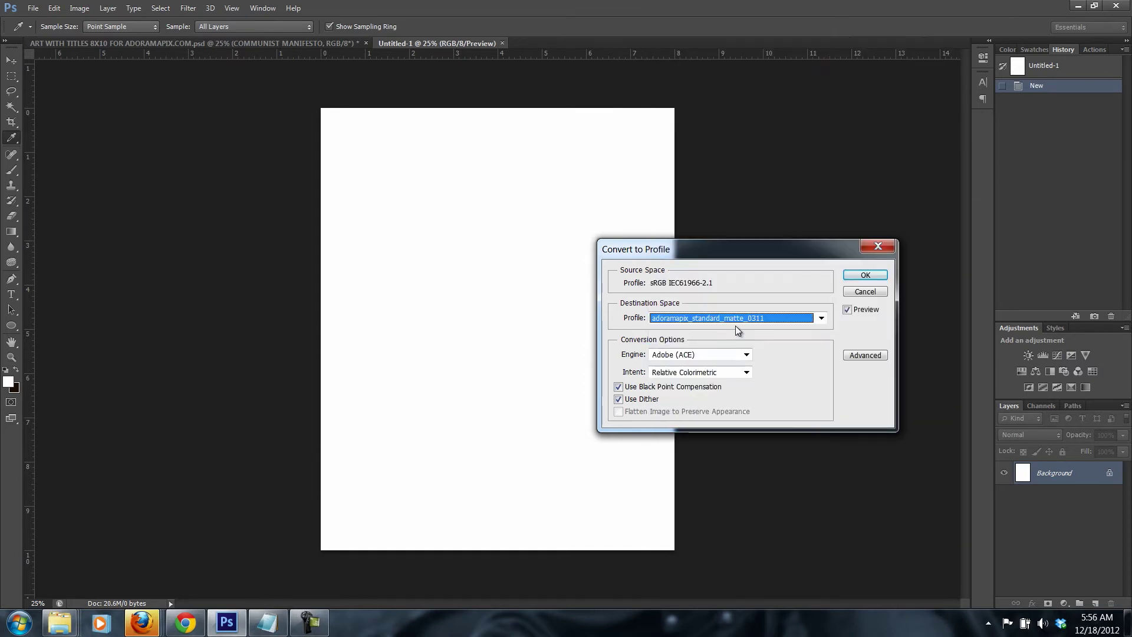
left_click(866, 276)
key("z")
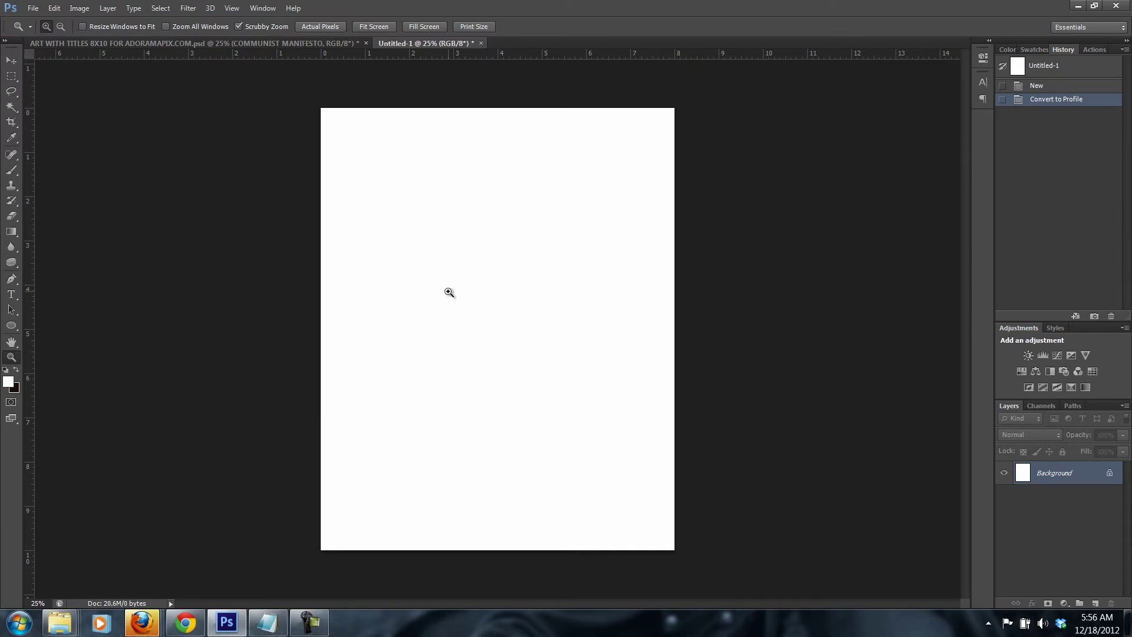
Zoom in on the blank page, back out to 25%, then return to ART WITH TITLES 8X10
left_click(450, 287)
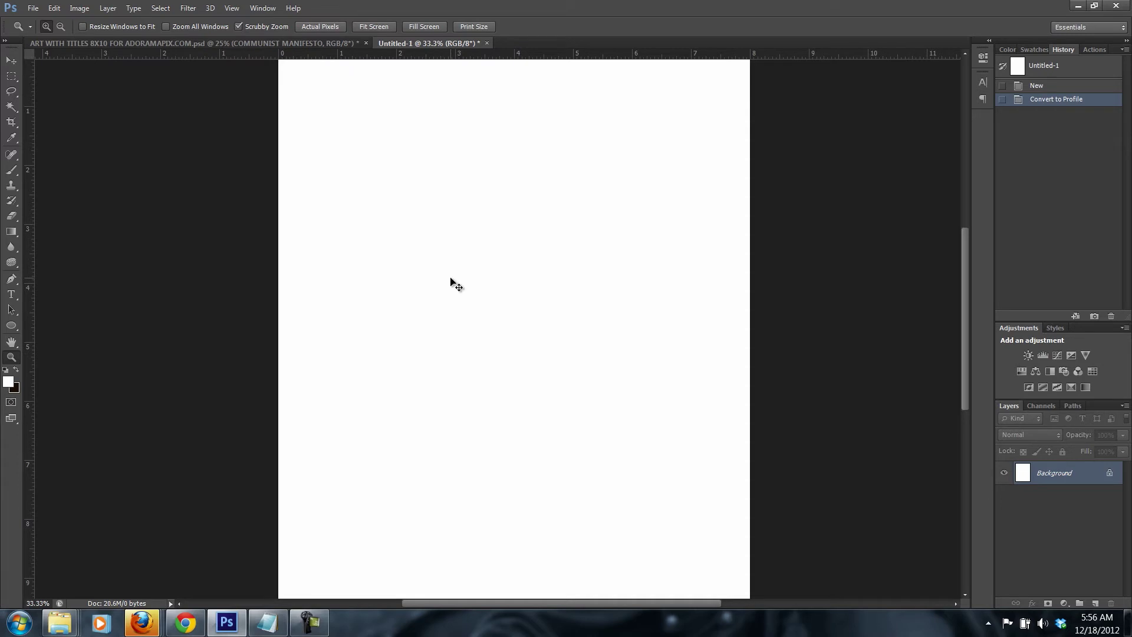
key("ctrl+minus")
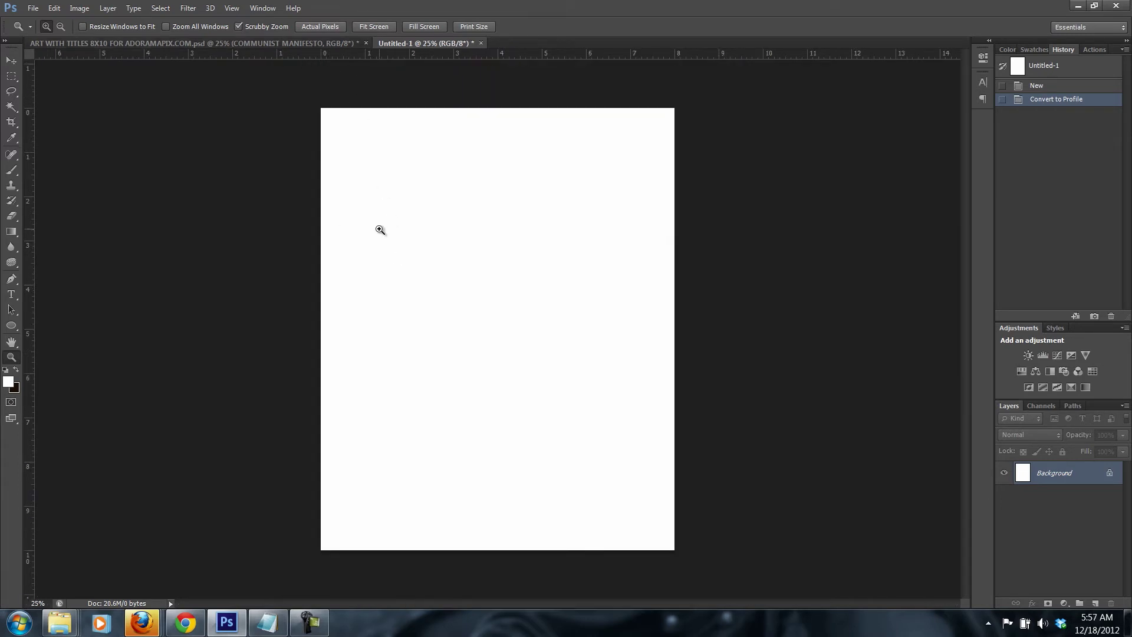
left_click(322, 44)
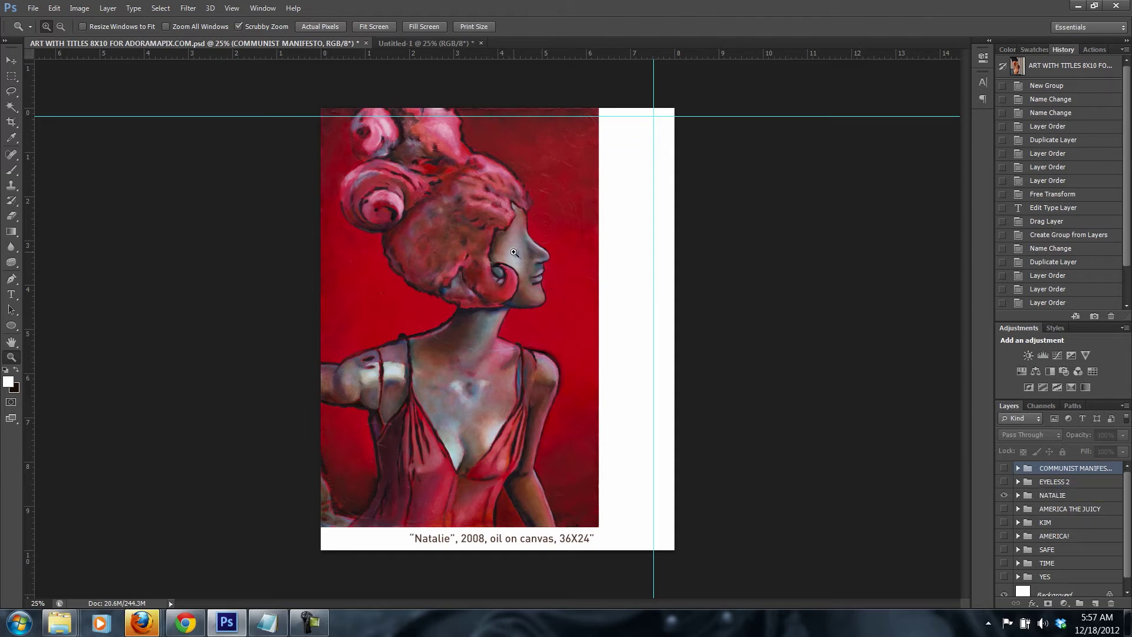
Open the raw file DSC_1060.NEF from the File menu into Camera Raw
left_click(31, 10)
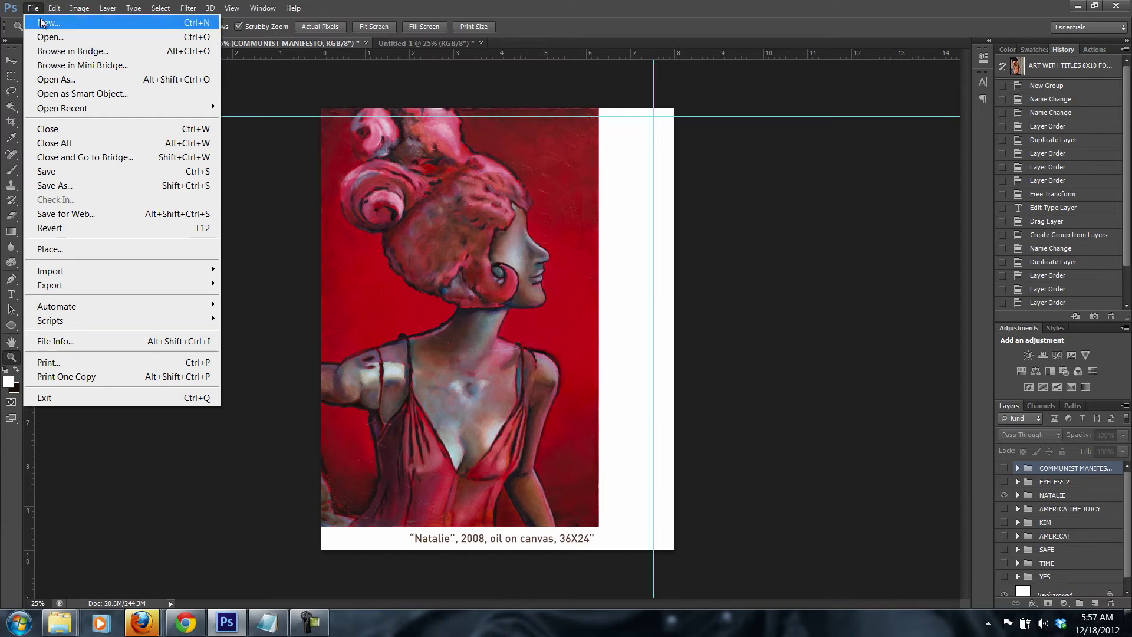
left_click(56, 36)
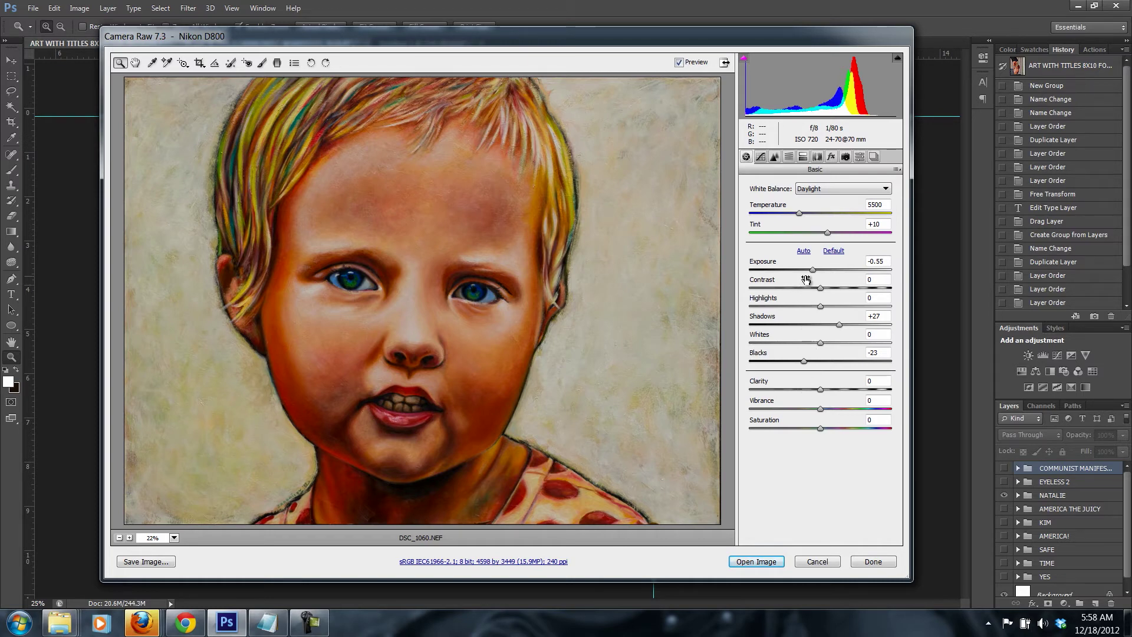
Keep Daylight white balance and open DSC_1060.NEF as a Photoshop image
left_click(848, 189)
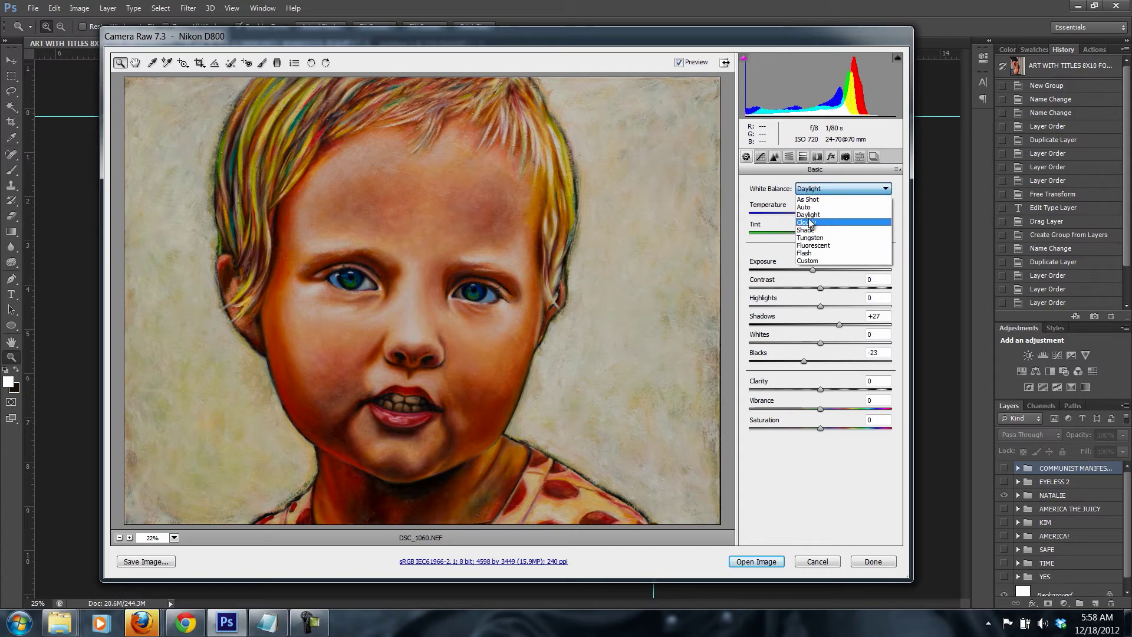
left_click(783, 460)
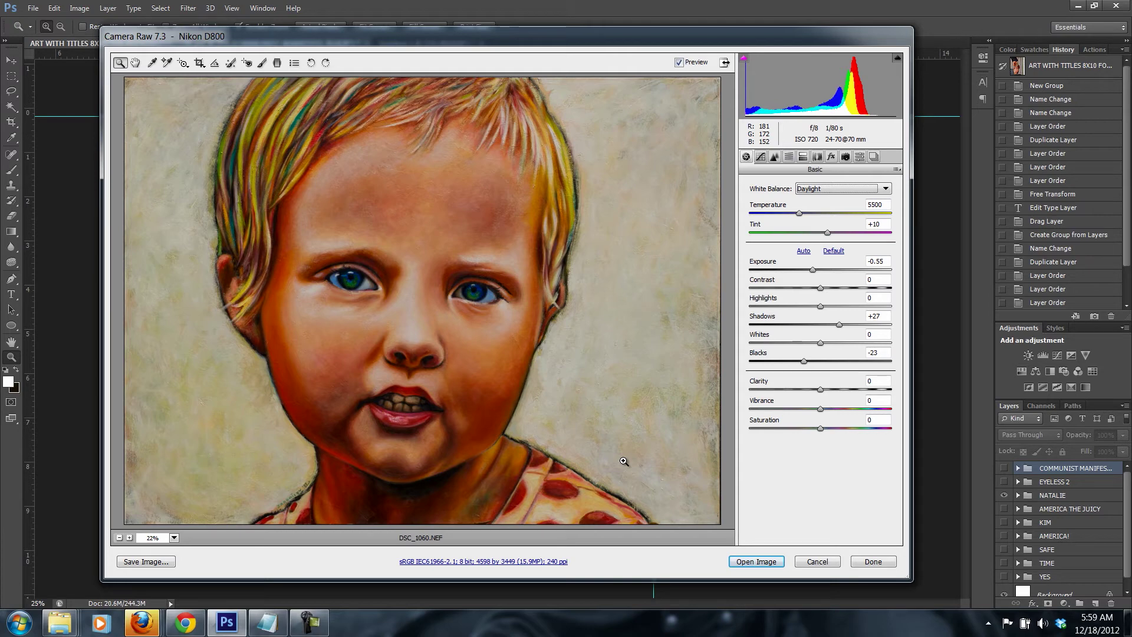
left_click(755, 562)
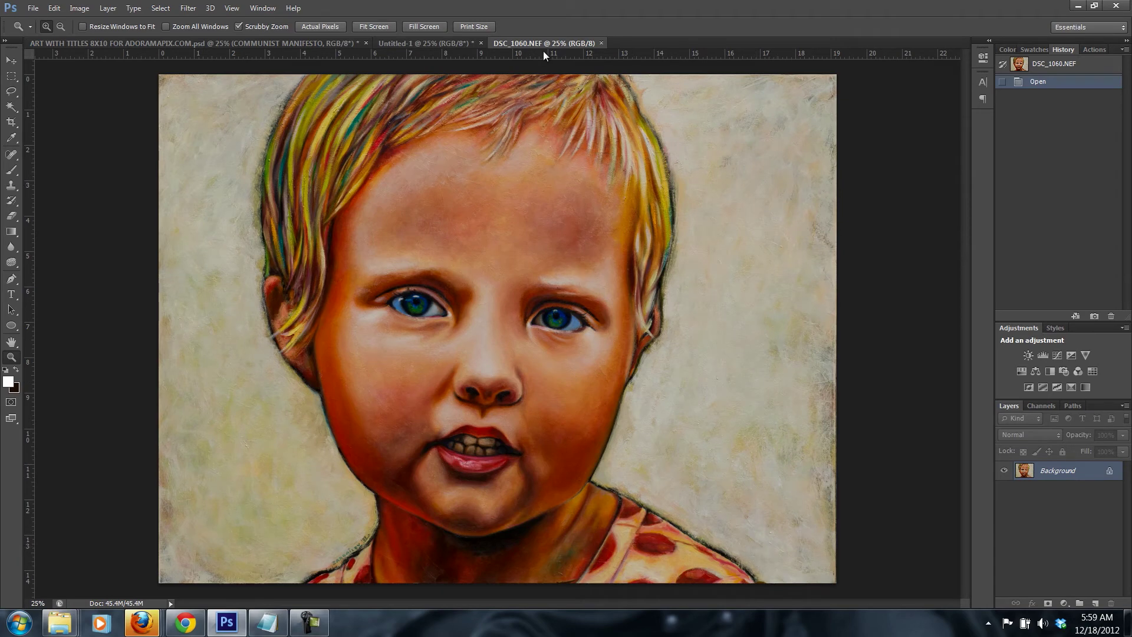
Drag the DSC_1060 portrait into ART WITH TITLES 8X10 as Layer 9, accepting profile conversion
left_click_drag(558, 42, 51, 140)
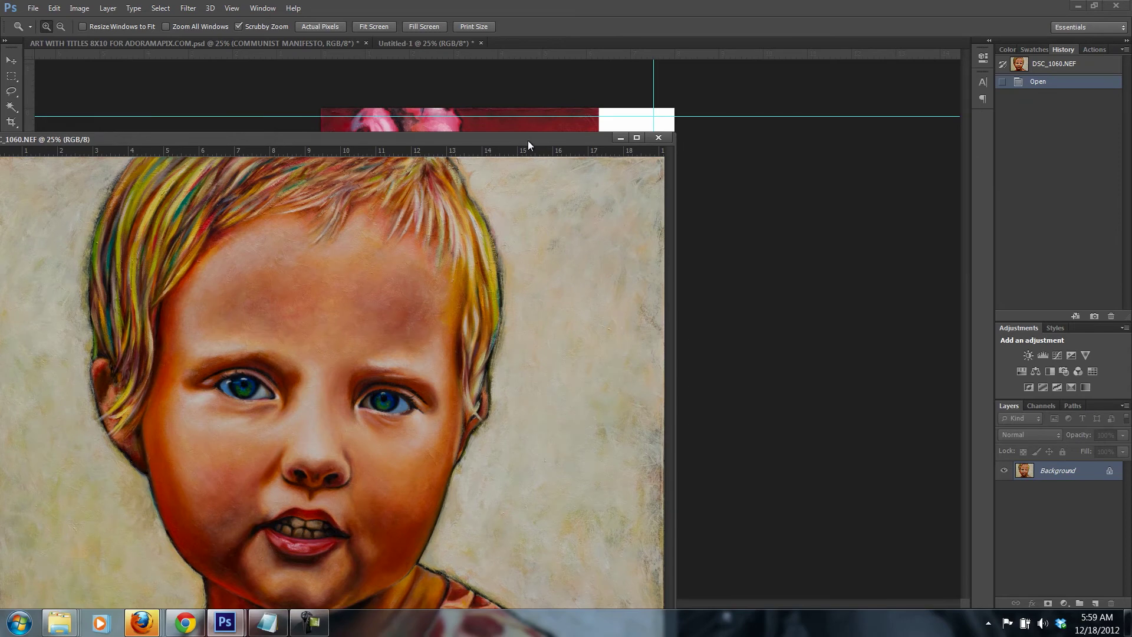
left_click_drag(543, 140, 324, 122)
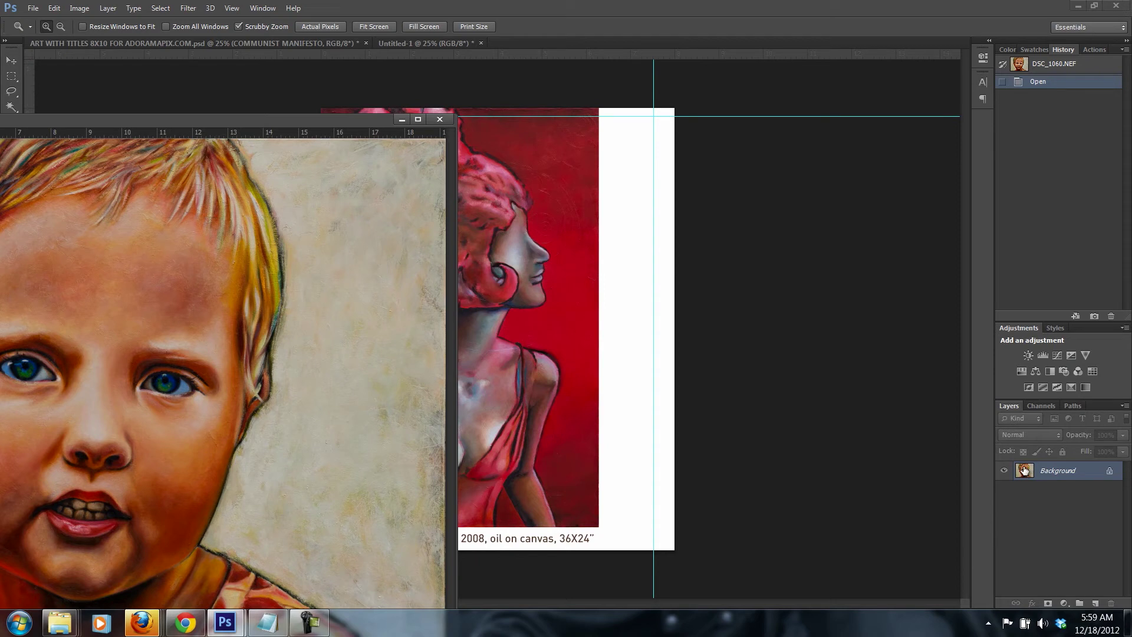
left_click_drag(1024, 470, 516, 298)
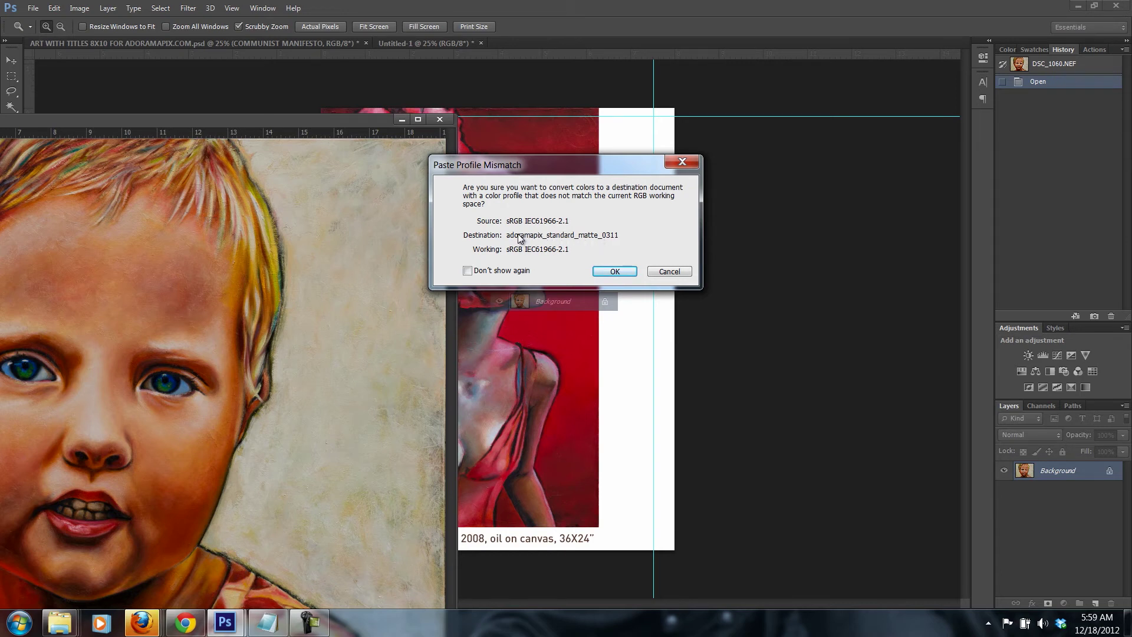
left_click(608, 272)
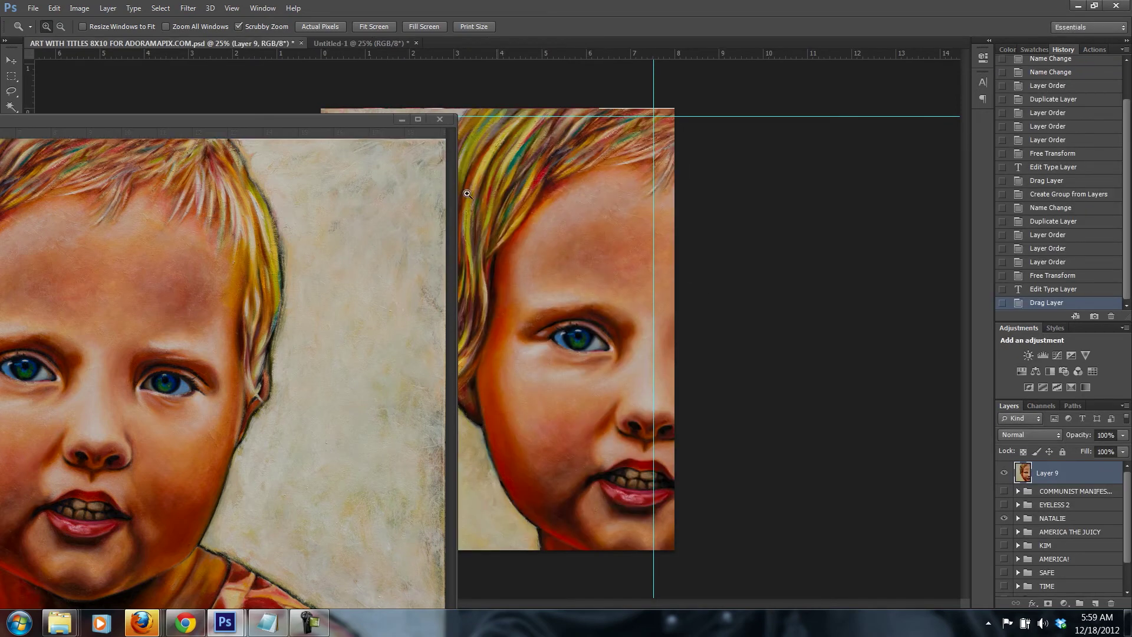
Rotate the child portrait layer 90° counter-clockwise
left_click_drag(366, 121, 294, 79)
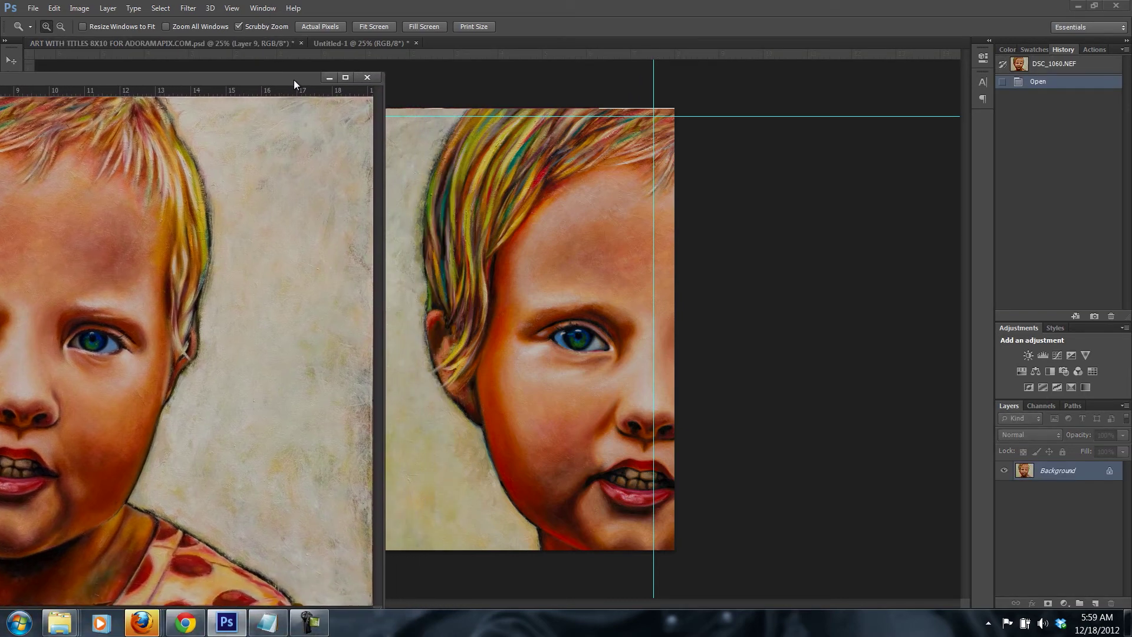
left_click(513, 320, "alt")
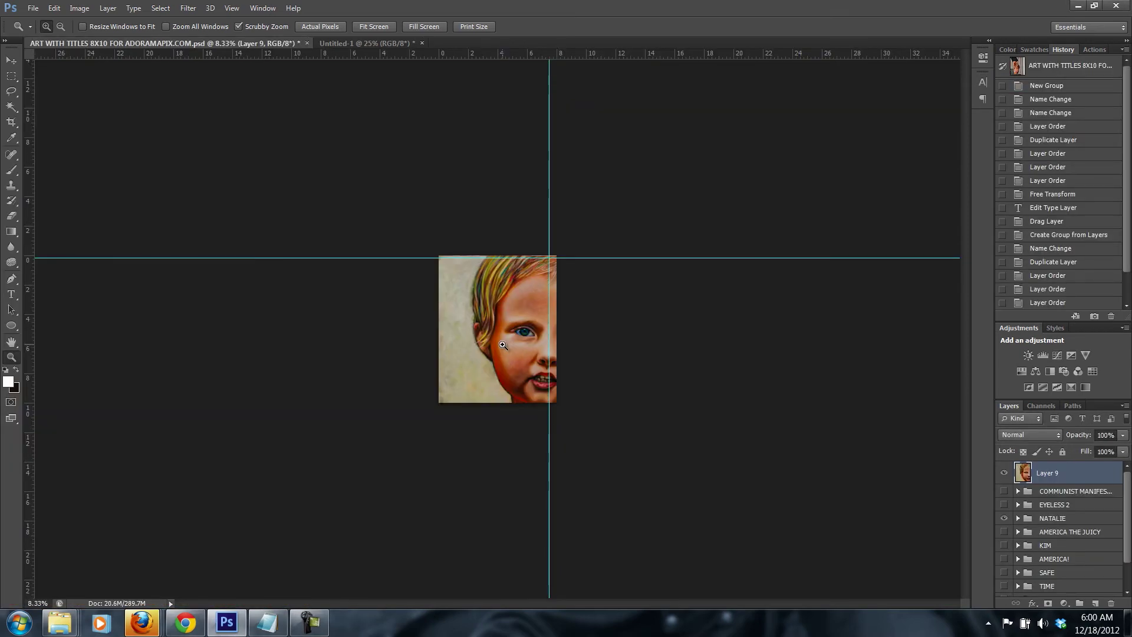
left_click(54, 8)
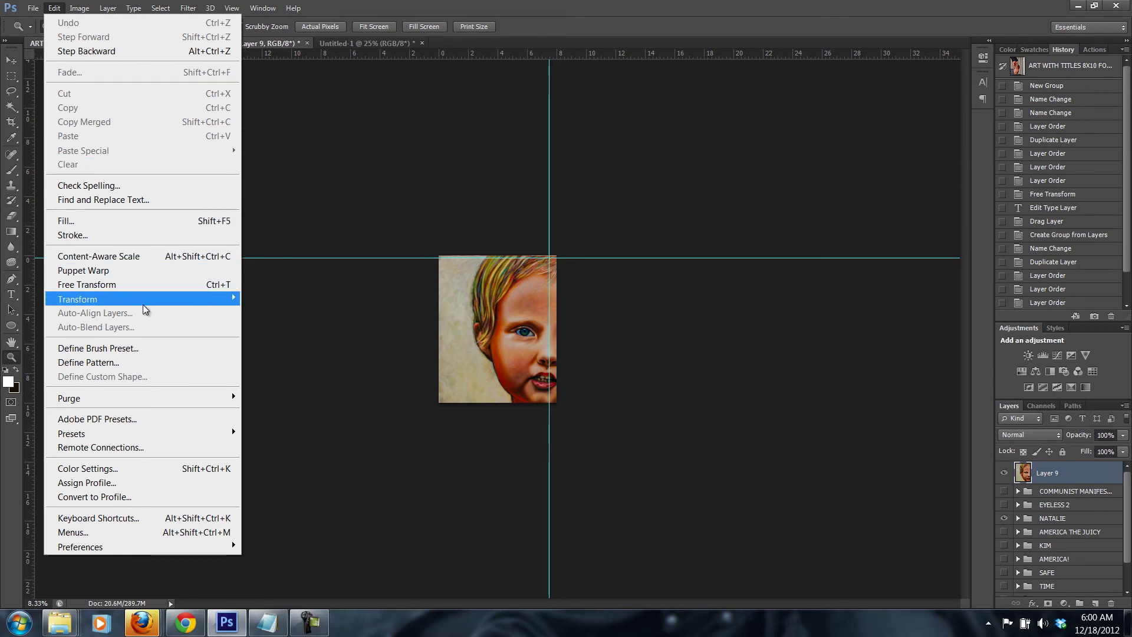
mouse_move(146, 309)
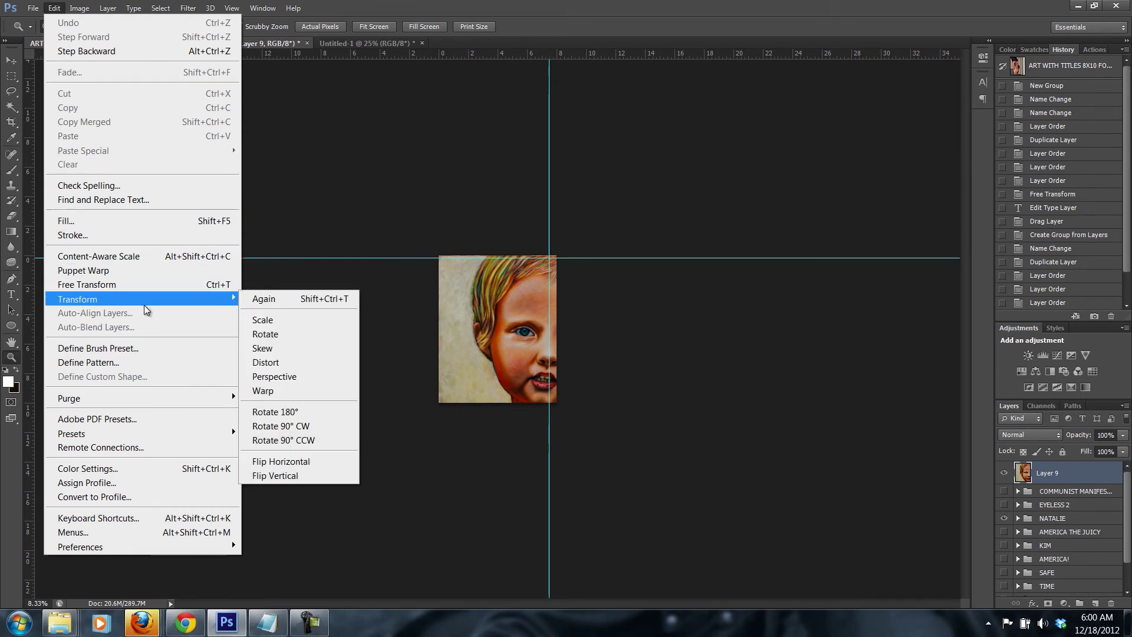
left_click(288, 441)
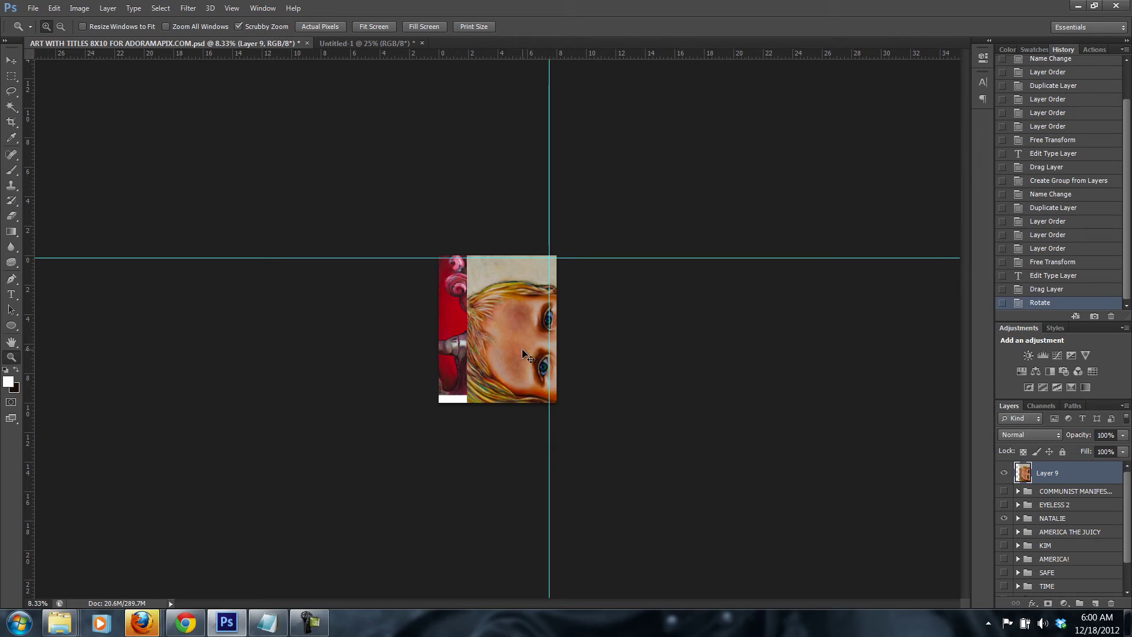
Proportionally scale the portrait to 65.55% from the page's top-left corner to fill 8x10
key("ctrl+t")
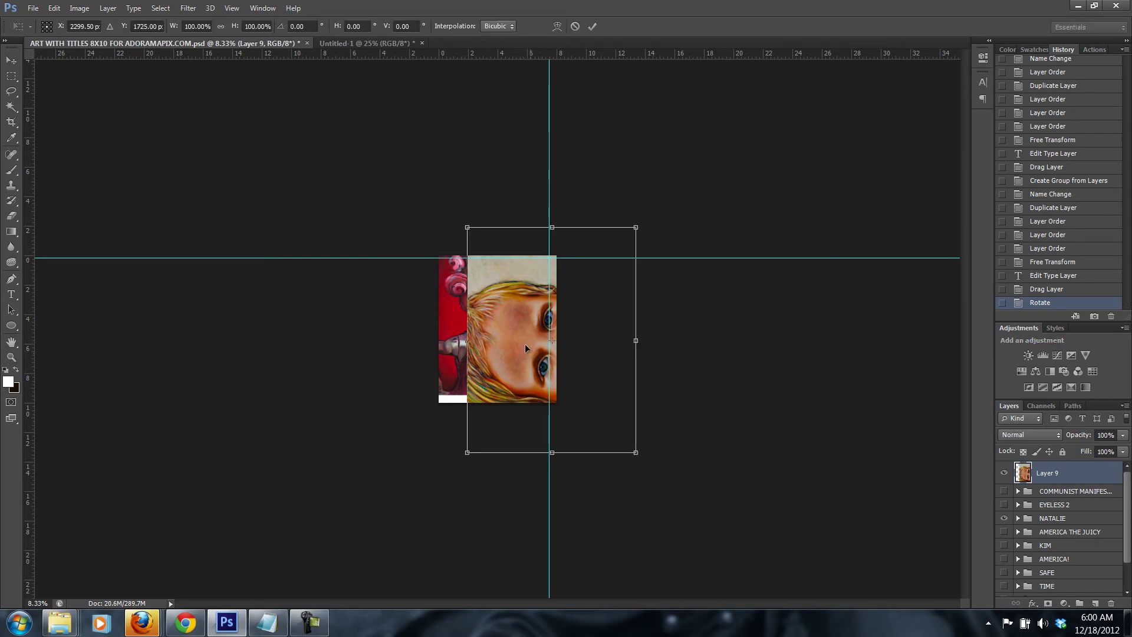
left_click_drag(519, 329, 493, 362)
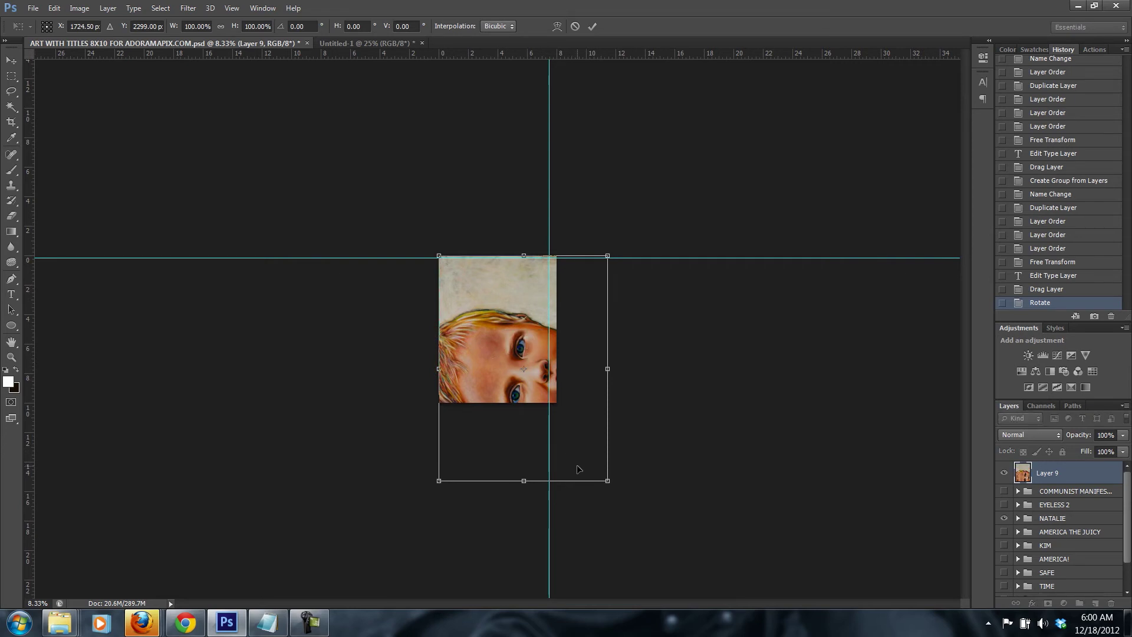
left_click_drag(607, 481, 545, 404)
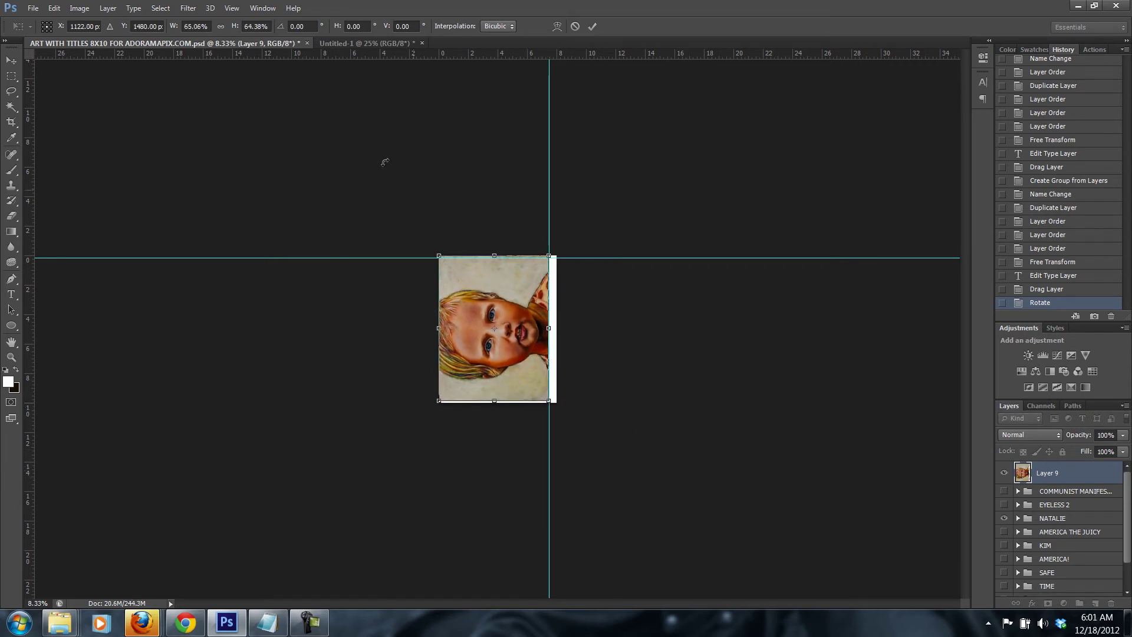
left_click(222, 26)
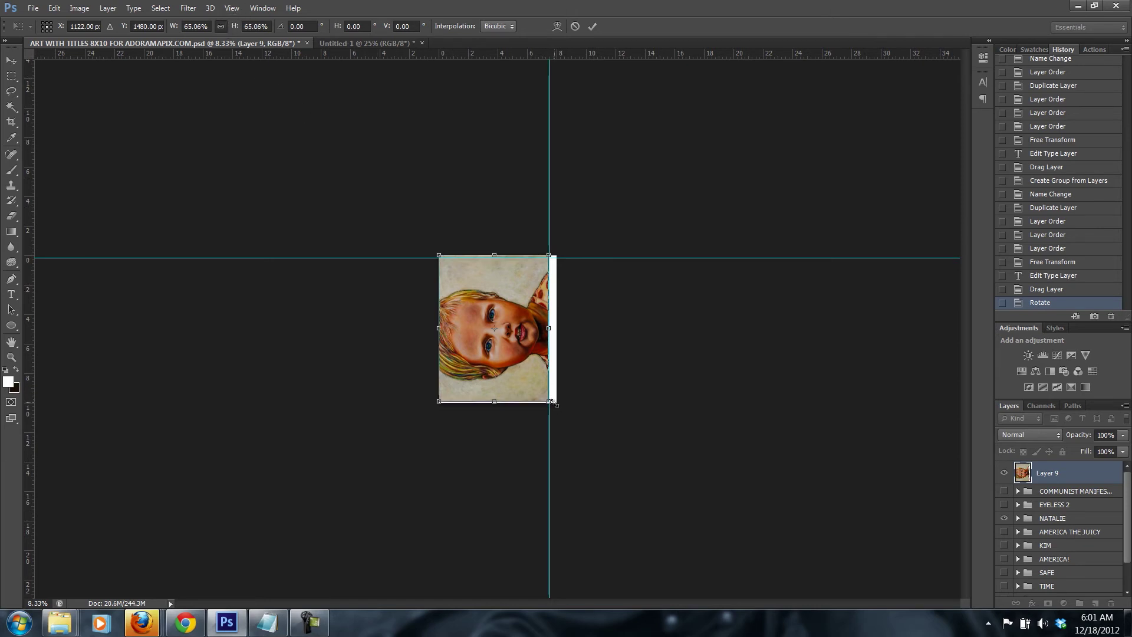
mouse_move(549, 402)
left_mouse_down()
mouse_move(565, 414)
mouse_move(550, 402)
left_mouse_up()
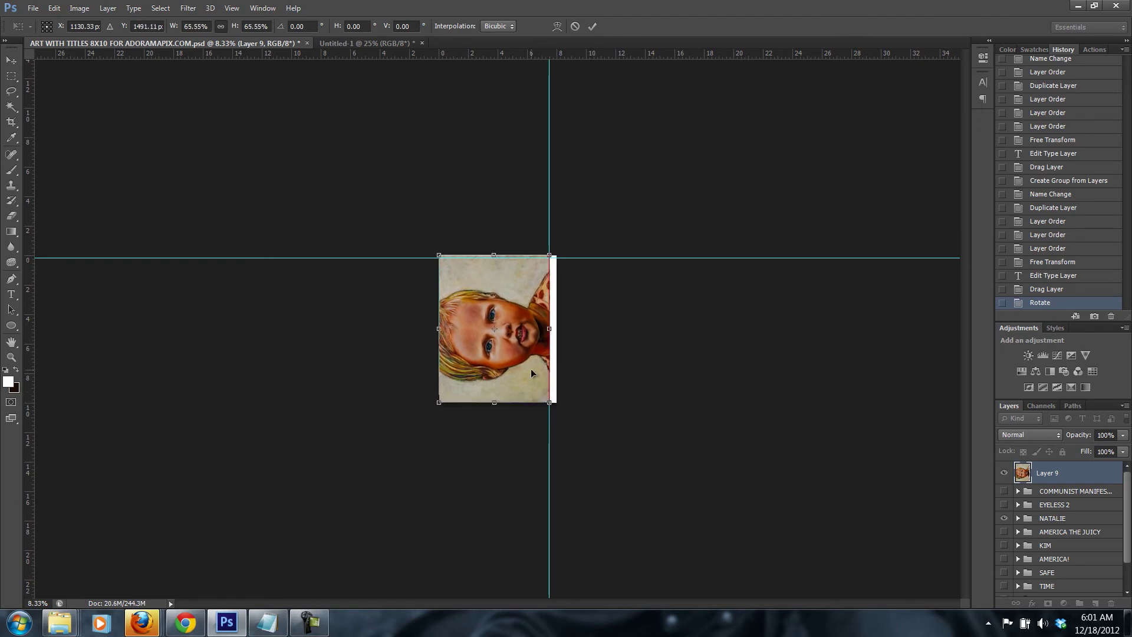
key("Return")
key("z")
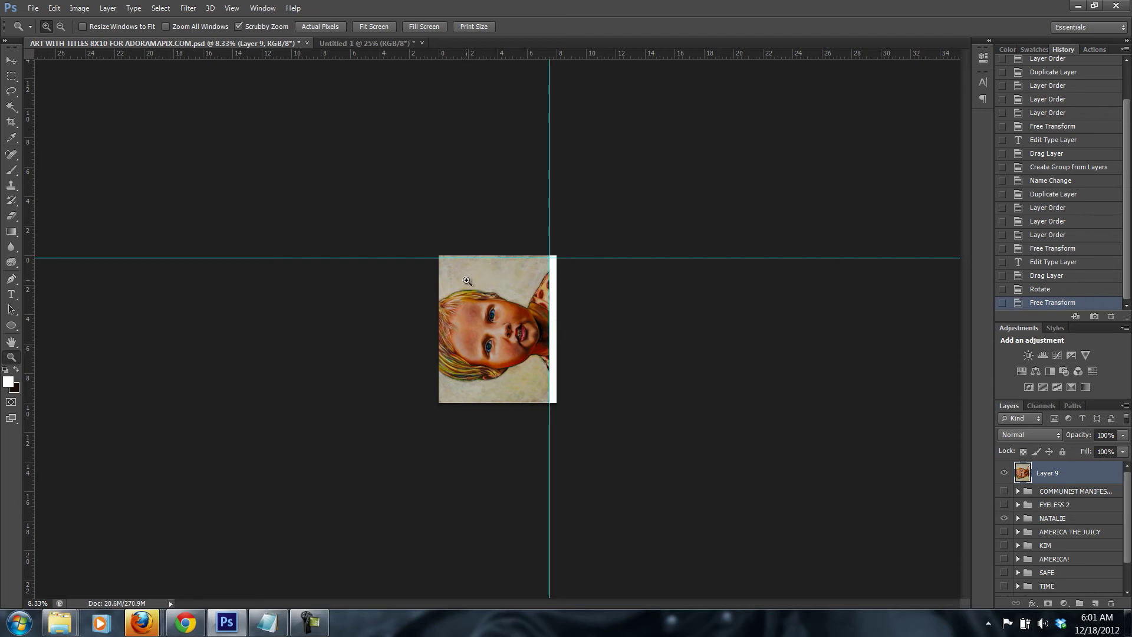
Zoom in on the child's eye from 8.33% to 25% to check the fit
left_click(494, 308)
left_click(494, 308)
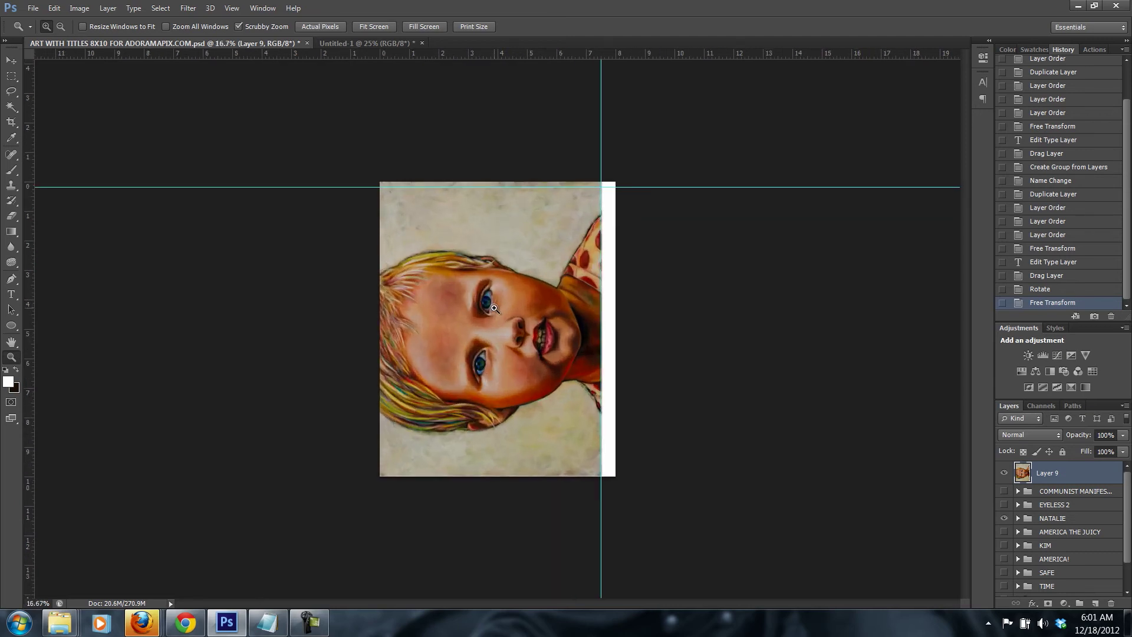
left_click(494, 308)
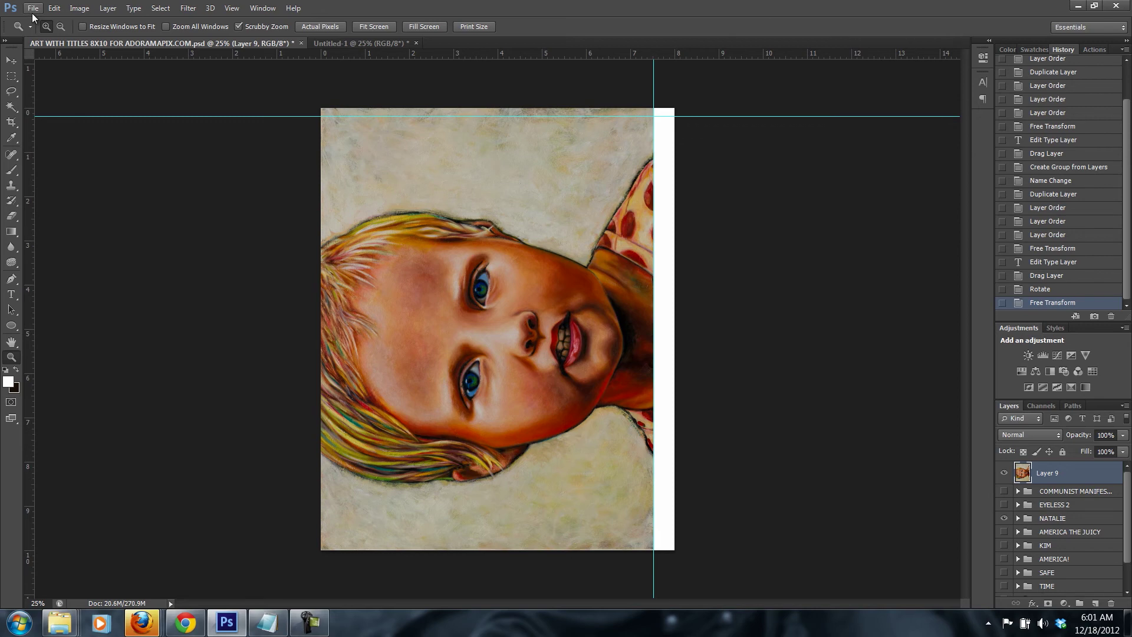
left_click(33, 8)
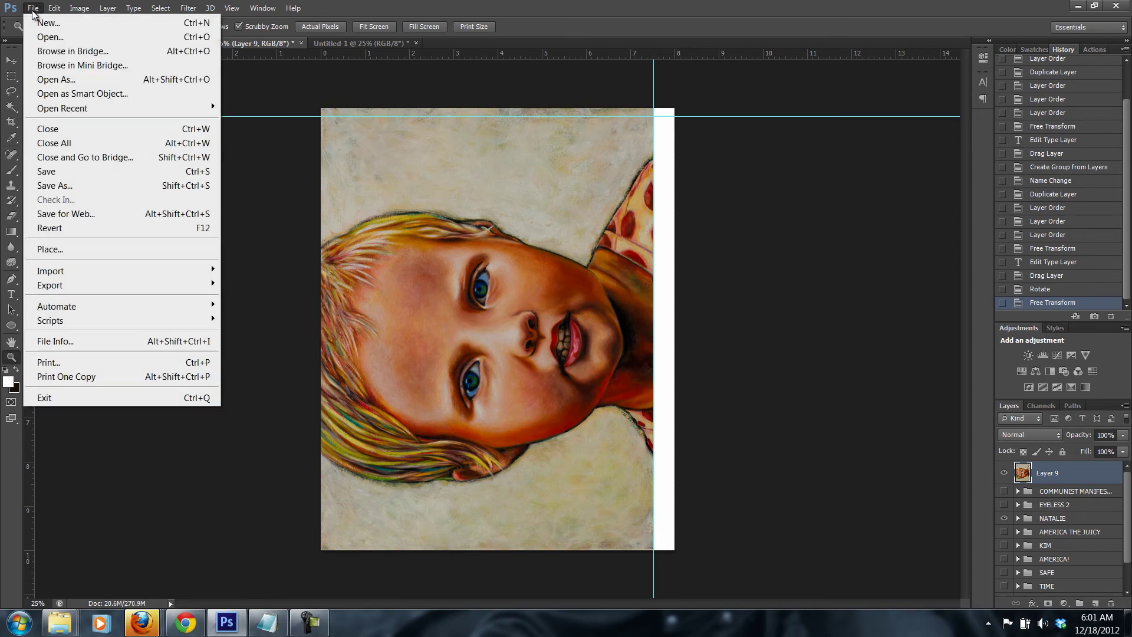
left_click(90, 190)
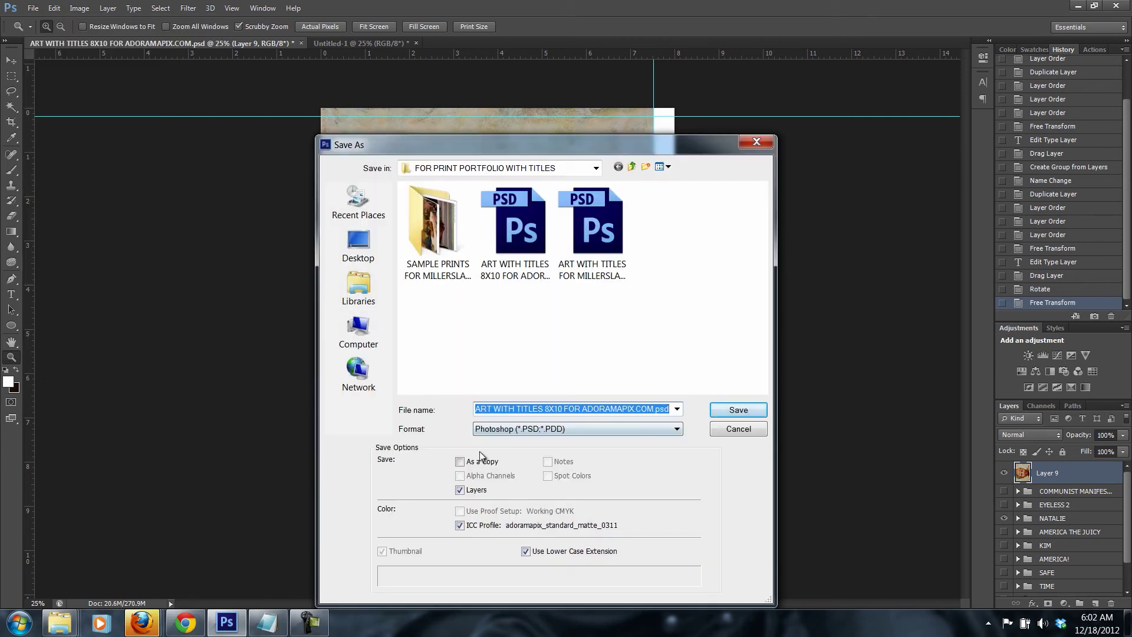
left_click(513, 429)
left_click(528, 417)
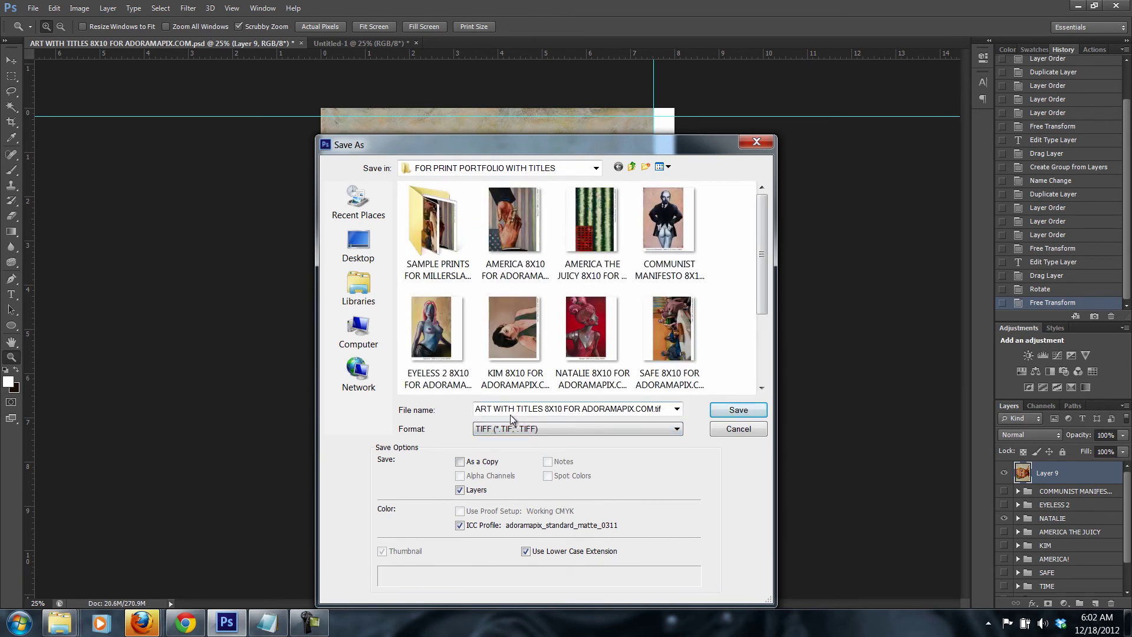
left_click(461, 462)
left_click(461, 491)
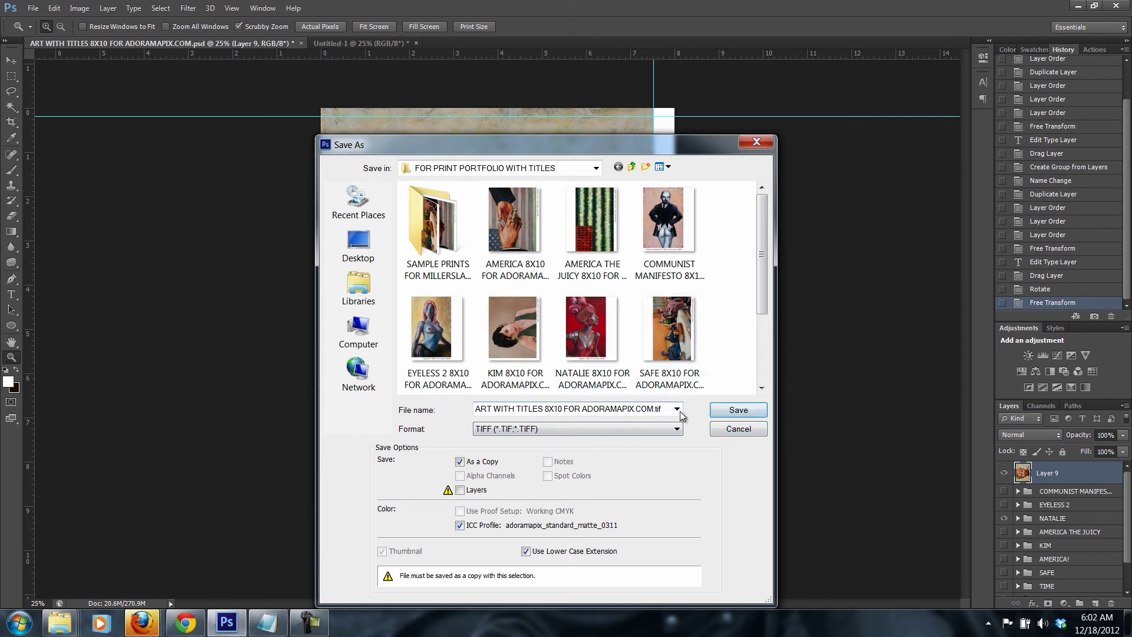
left_click(734, 430)
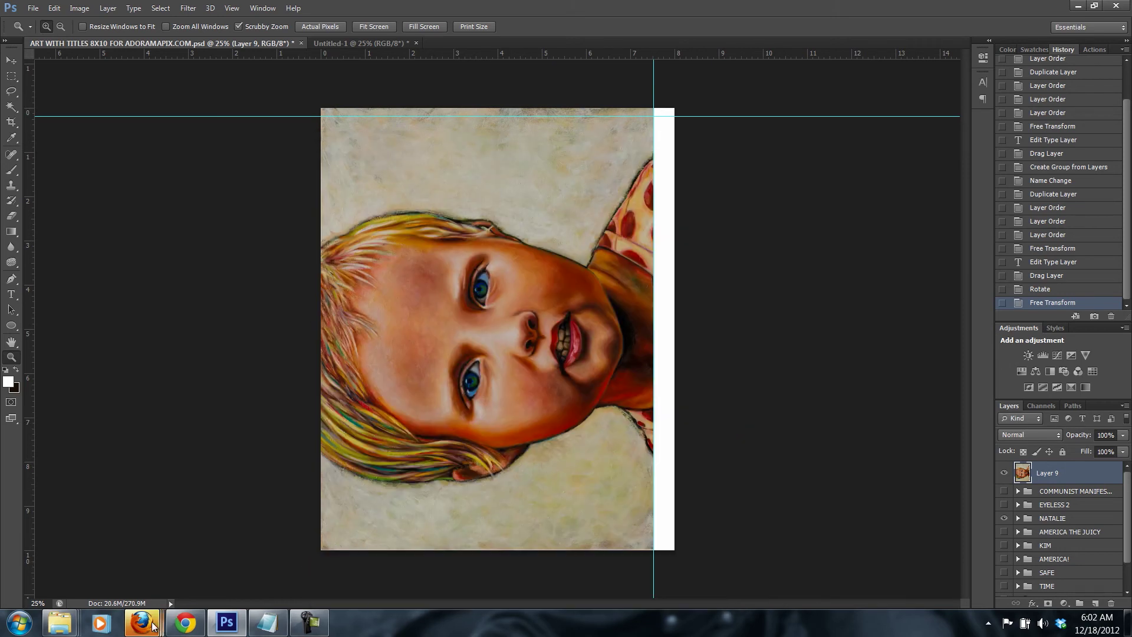
Return to the AdoramaPix order in Firefox and select the second photo on Review Crops
mouse_move(155, 625)
left_click(140, 590)
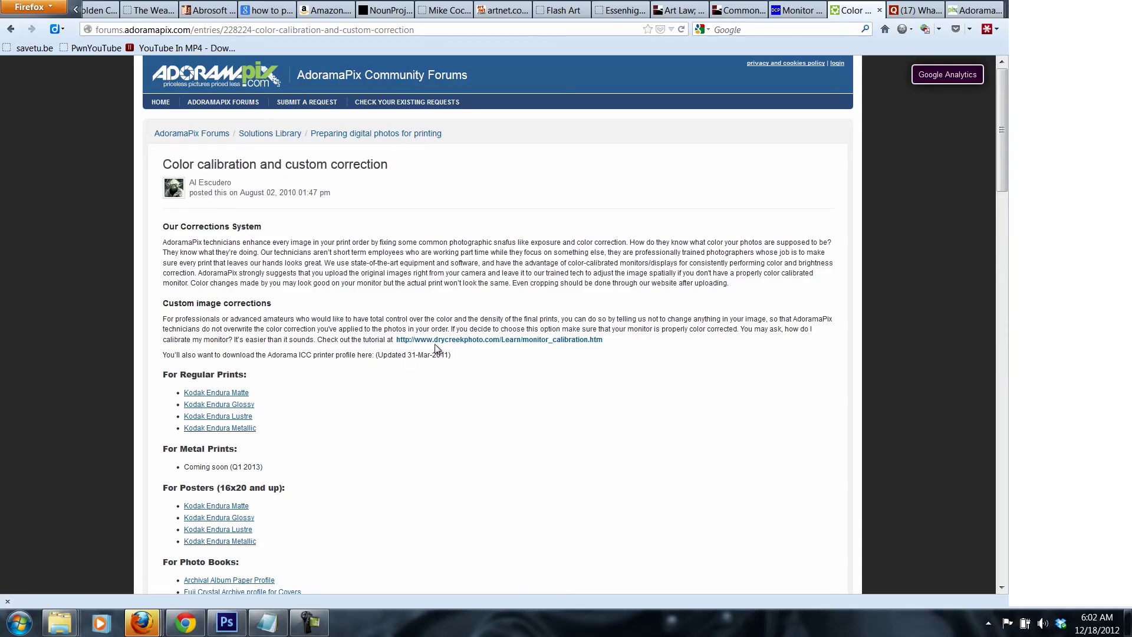
left_click(954, 15)
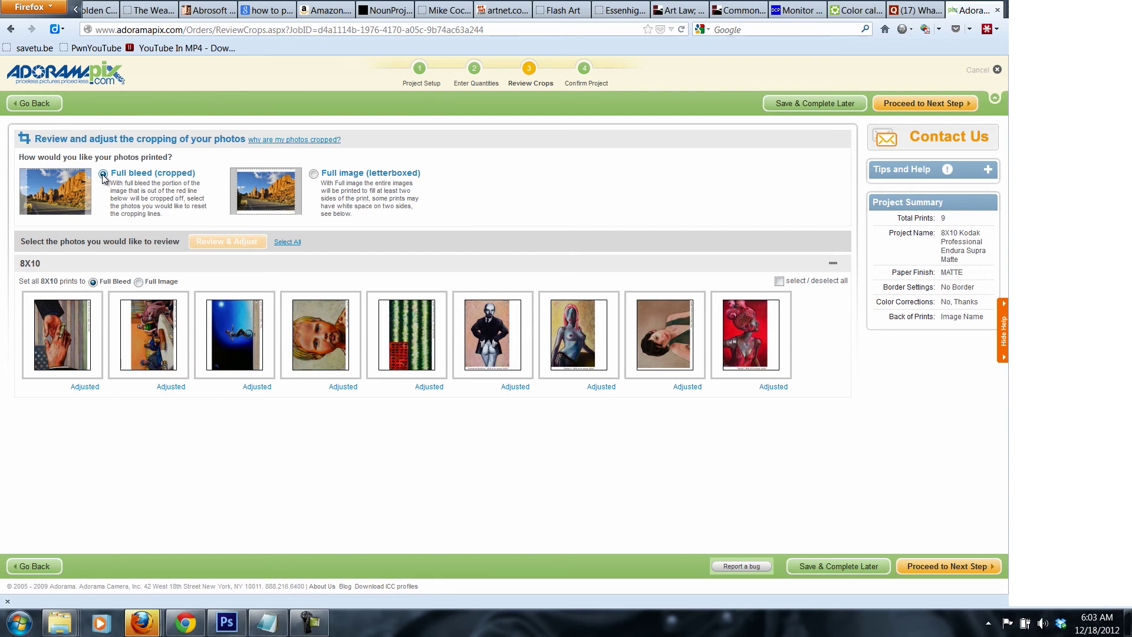
left_click(148, 334)
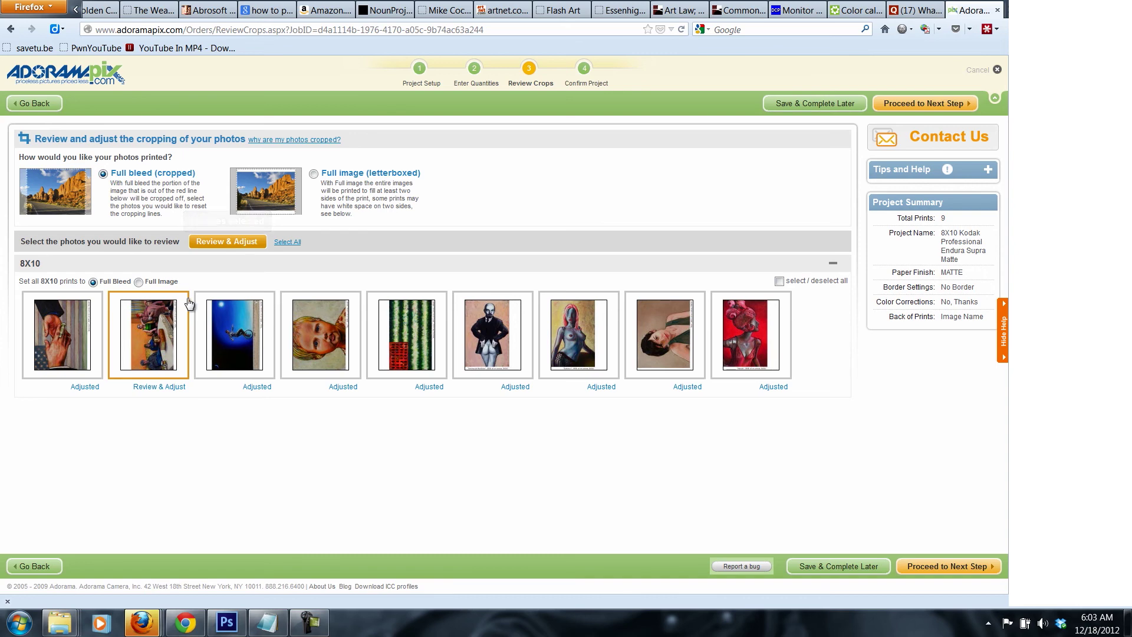
Set the SAFE painting's crop option to Do not crop and confirm with Done
left_click(221, 243)
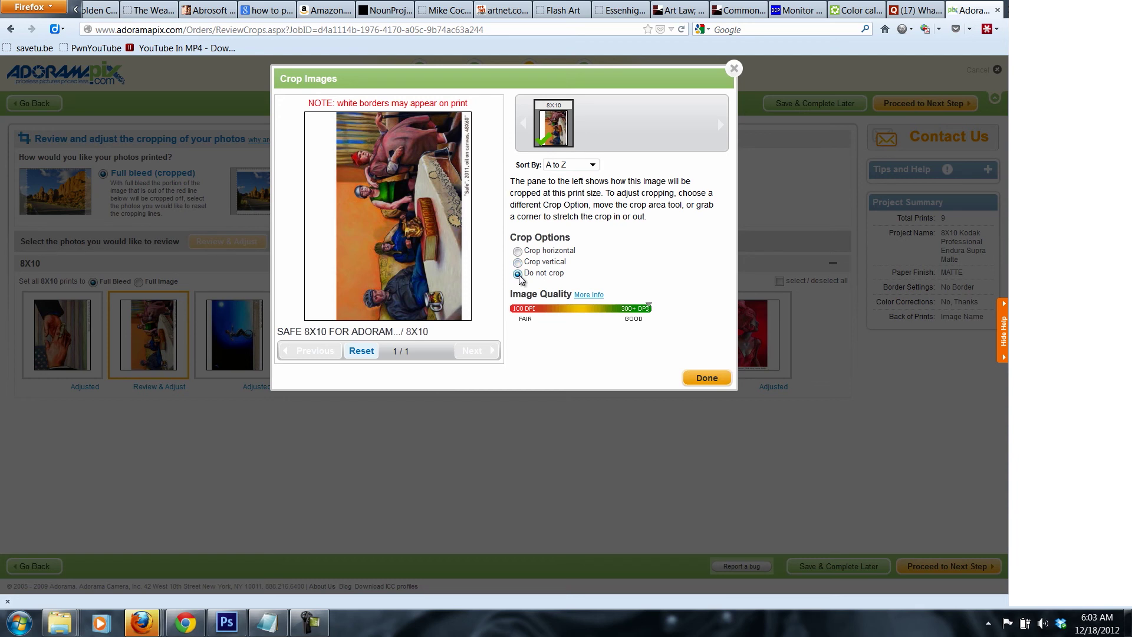
left_click(518, 263)
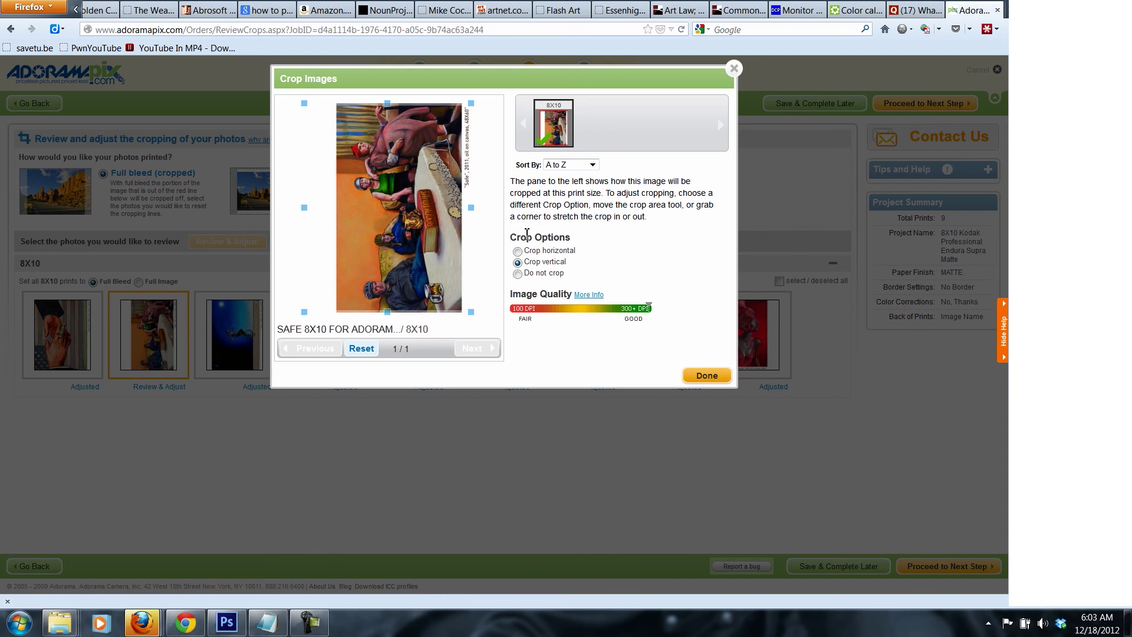
left_click(517, 275)
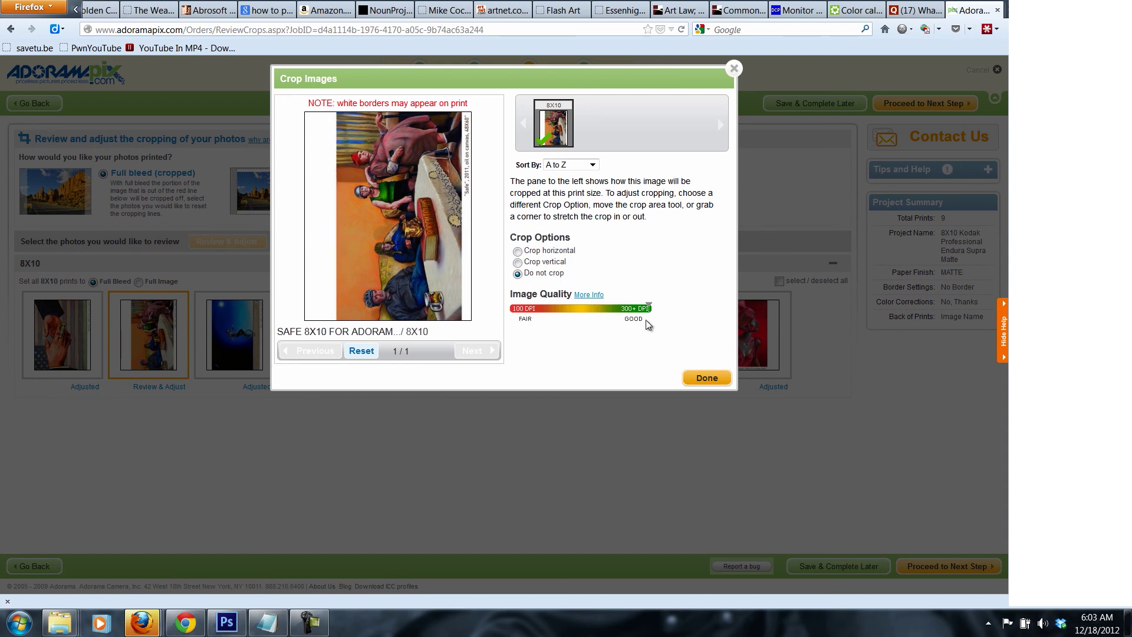
left_click(696, 378)
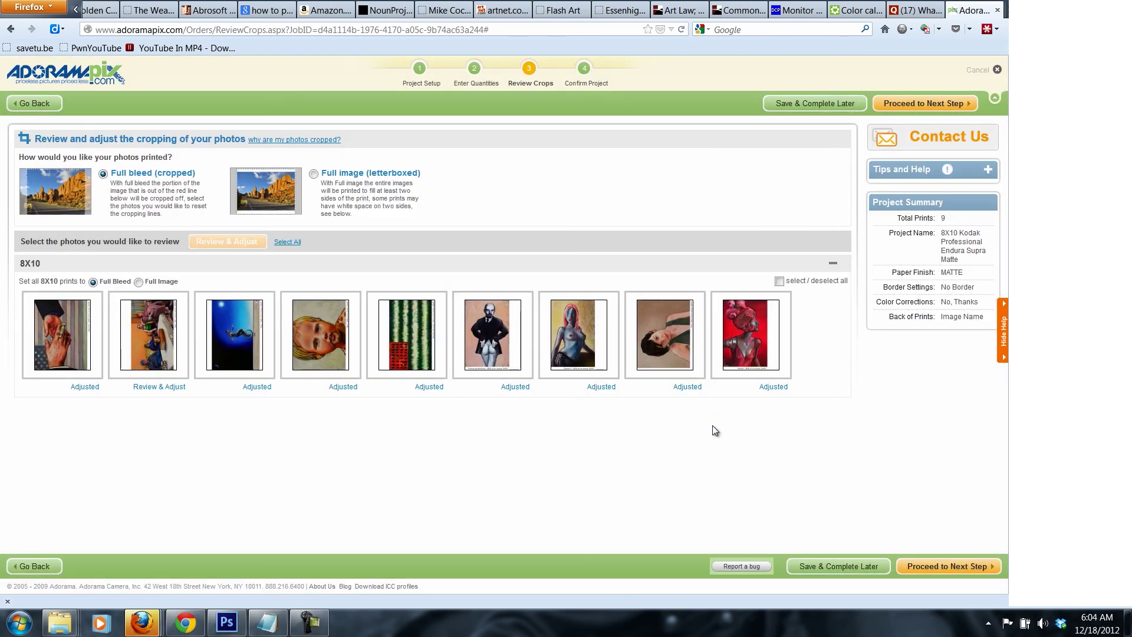
Proceed to Confirm Project: 9 full-frame 8X10 prints at $1.49, totaling $13.41
left_click(913, 566)
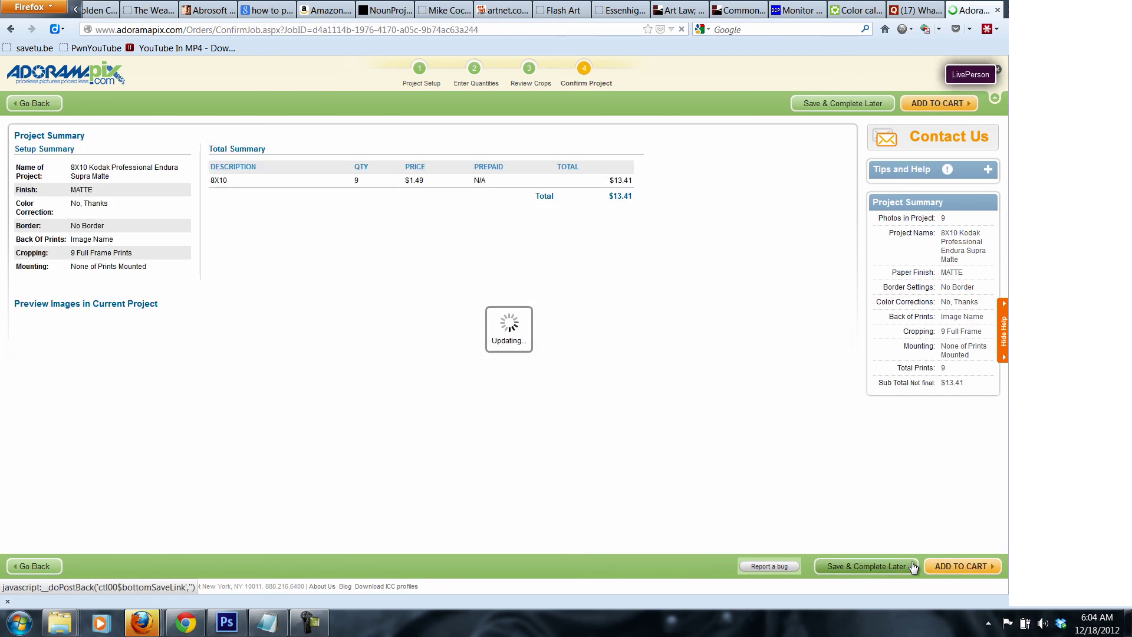